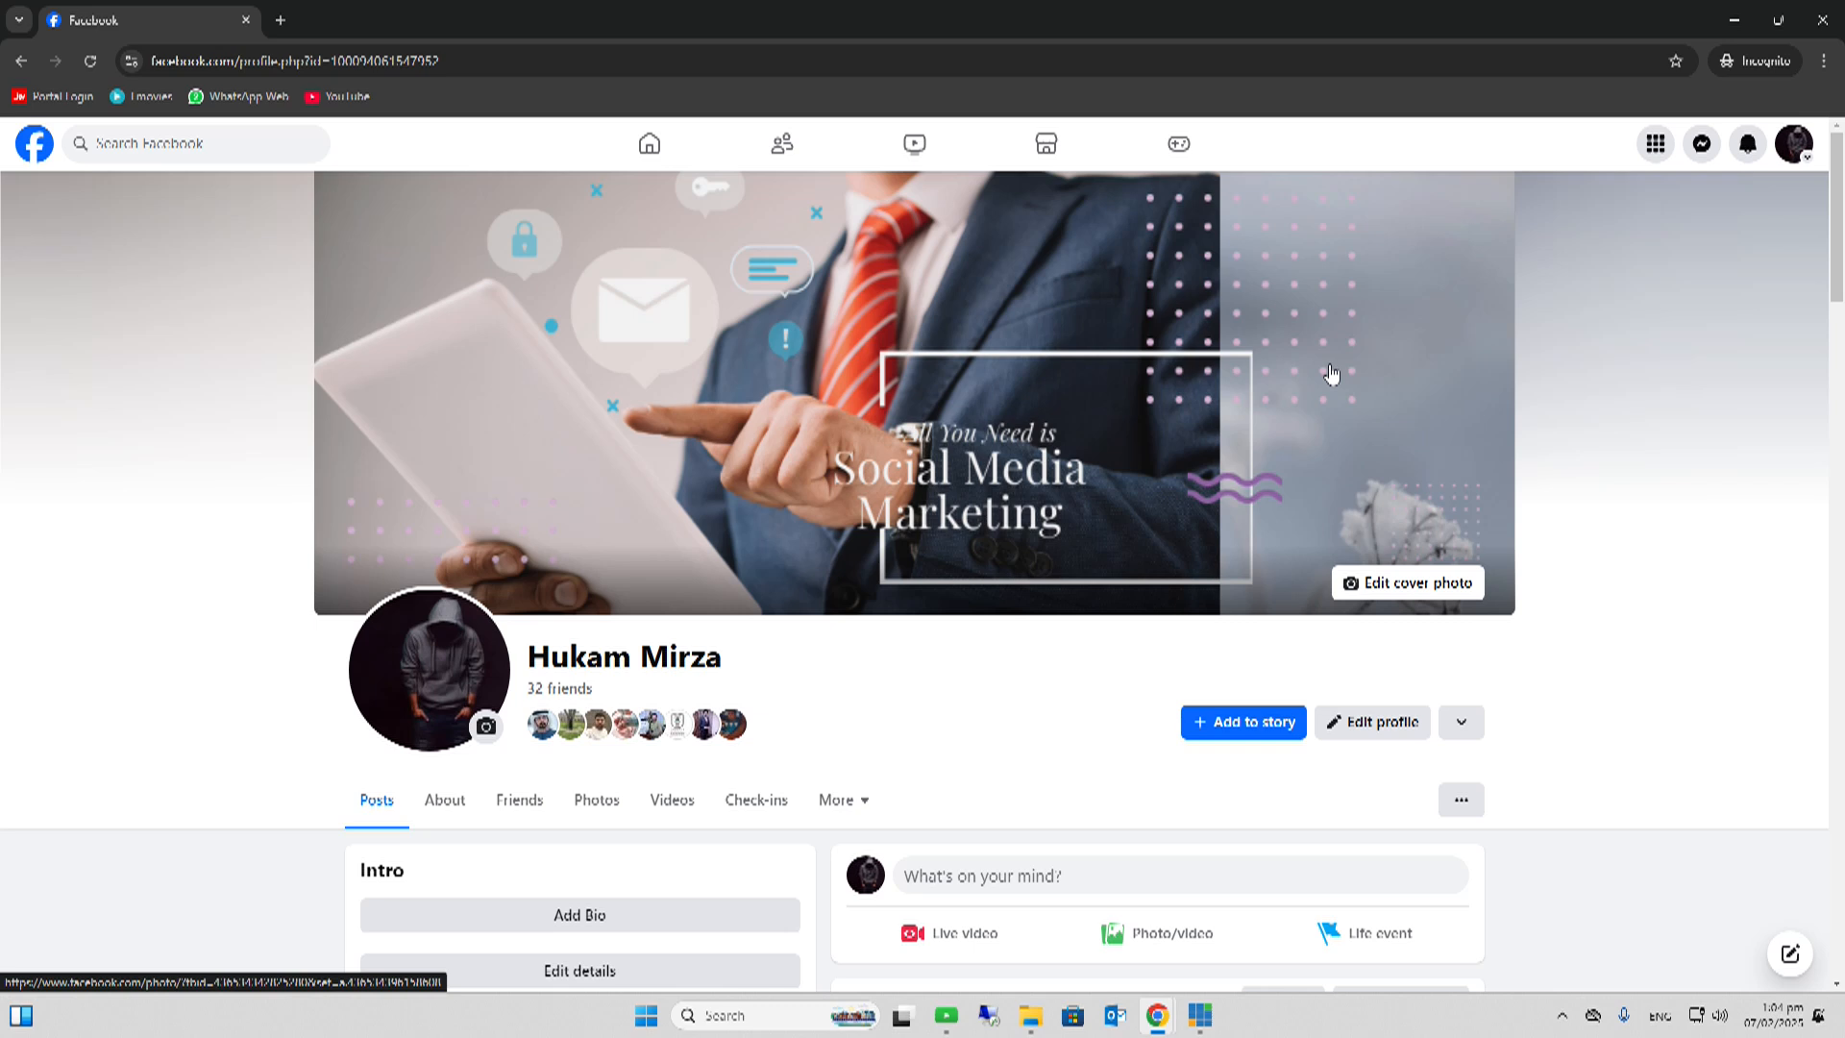
# - Open the Pages section listing the managed Pages ARIT, AdVision and ARIT-Official
pyautogui.click(1657, 146)
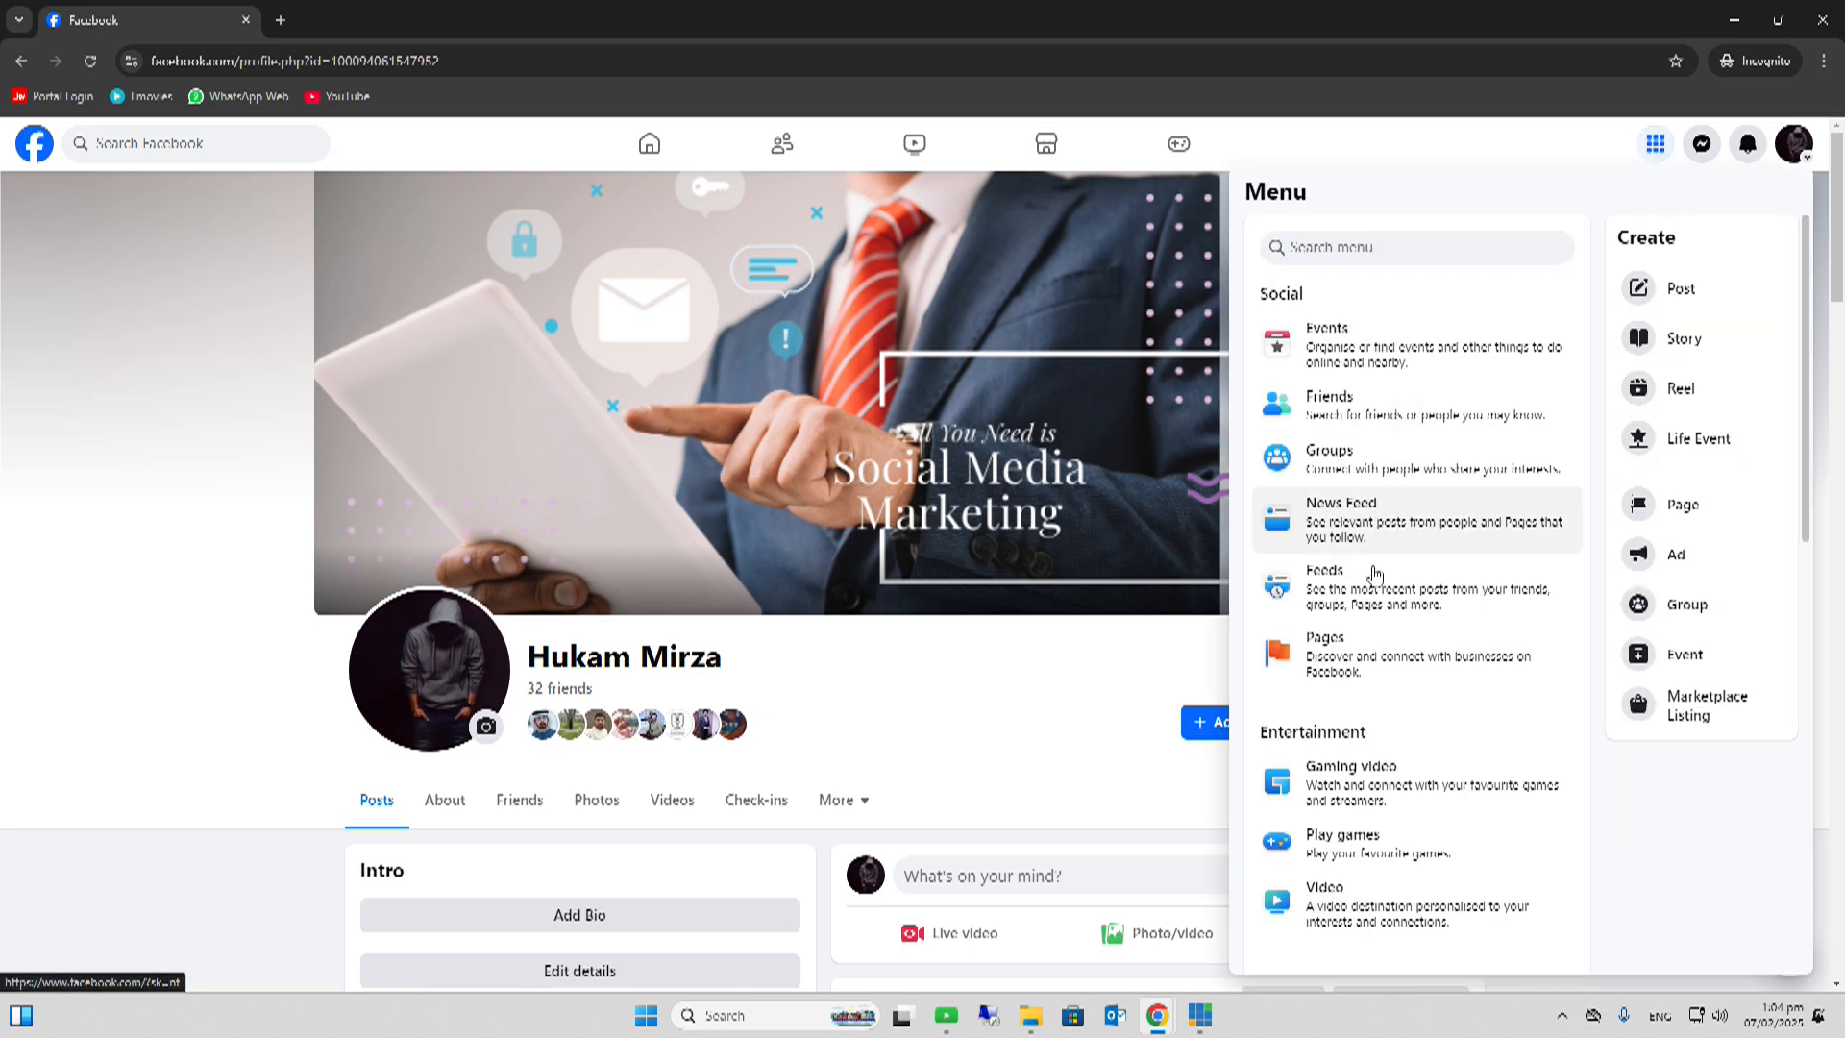
pyautogui.click(1336, 665)
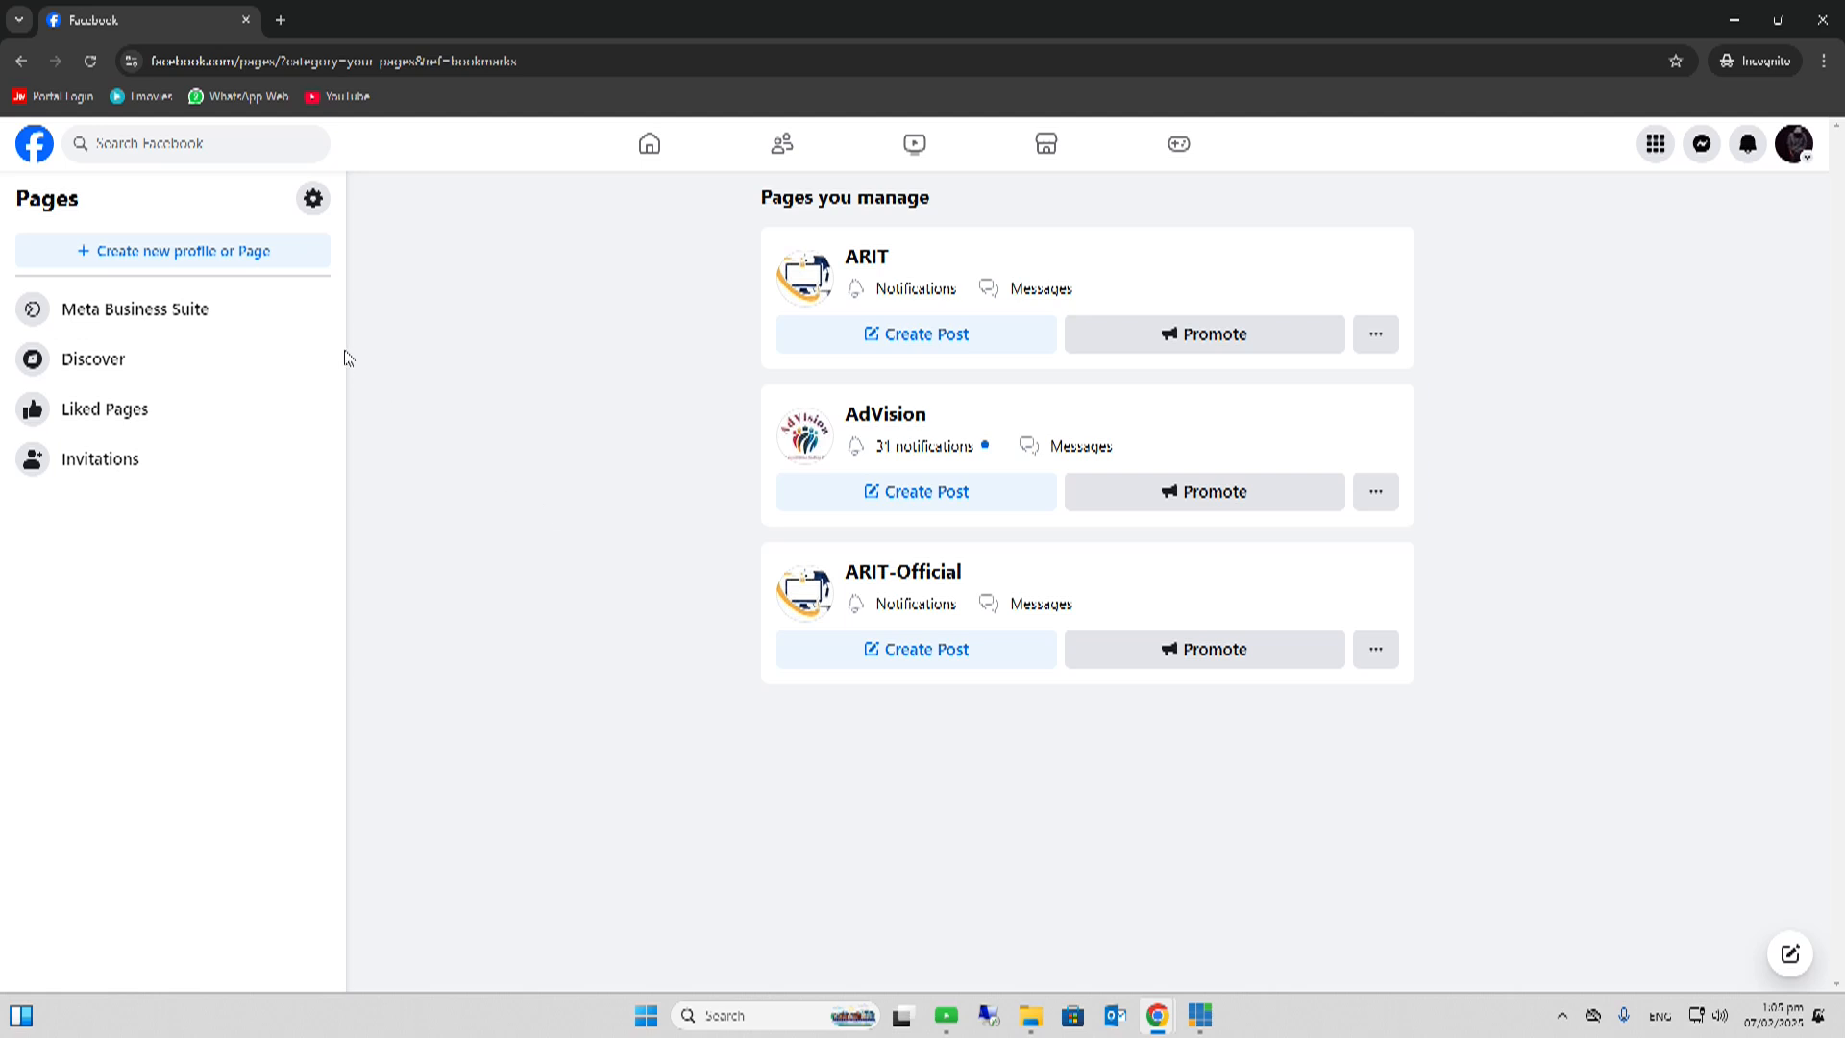
# - Start a new Public Page and continue to the Create new Page introduction
pyautogui.click(208, 260)
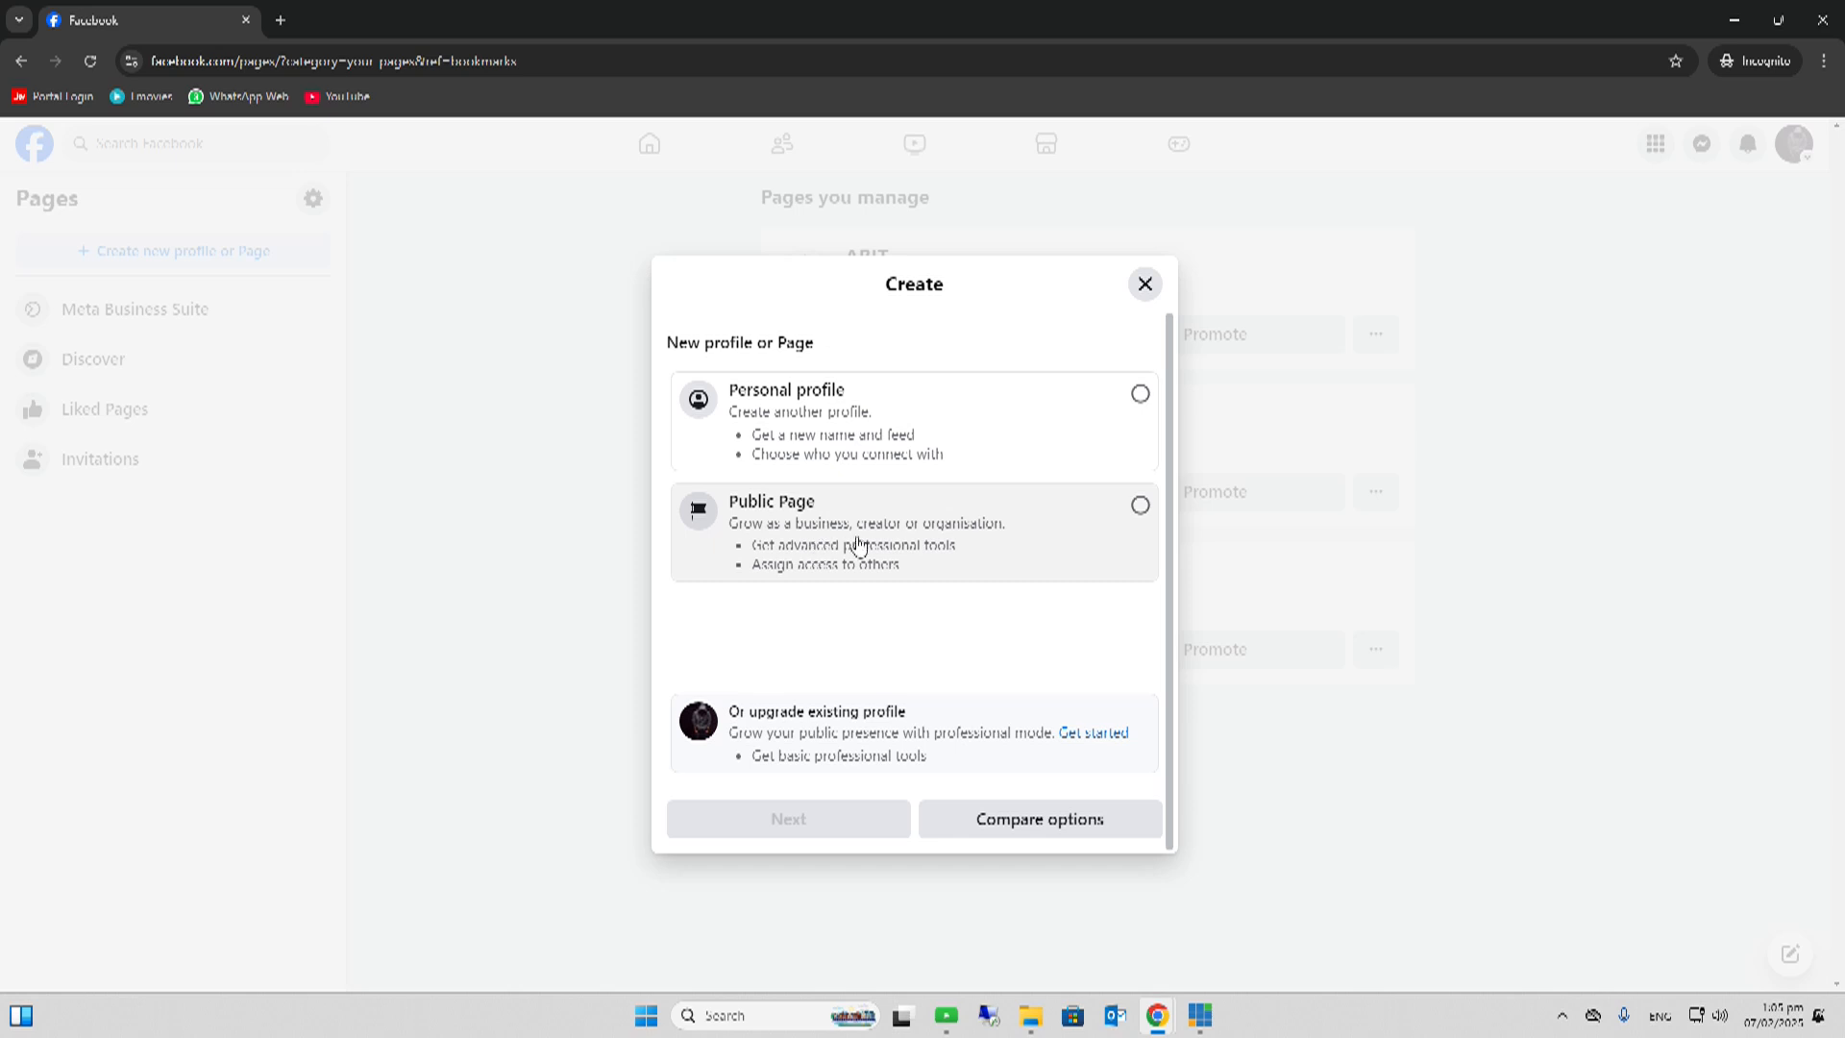
pyautogui.click(1141, 507)
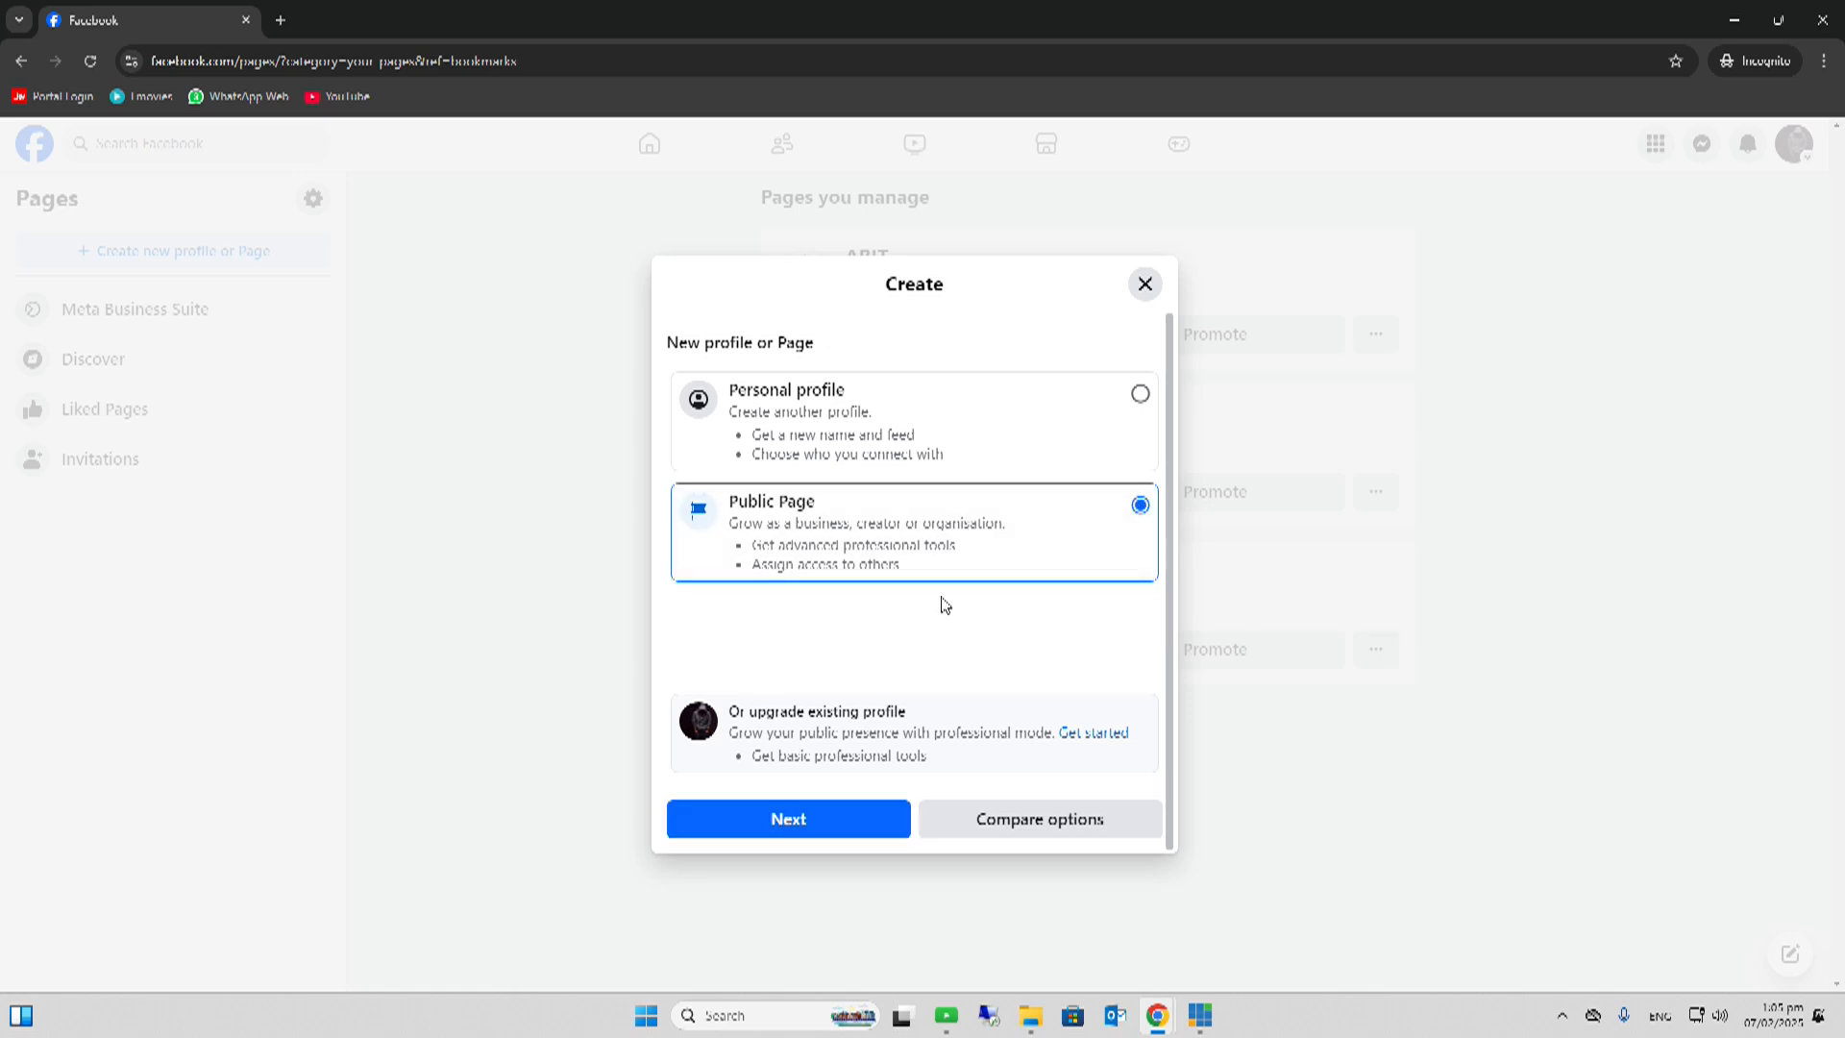
pyautogui.click(797, 820)
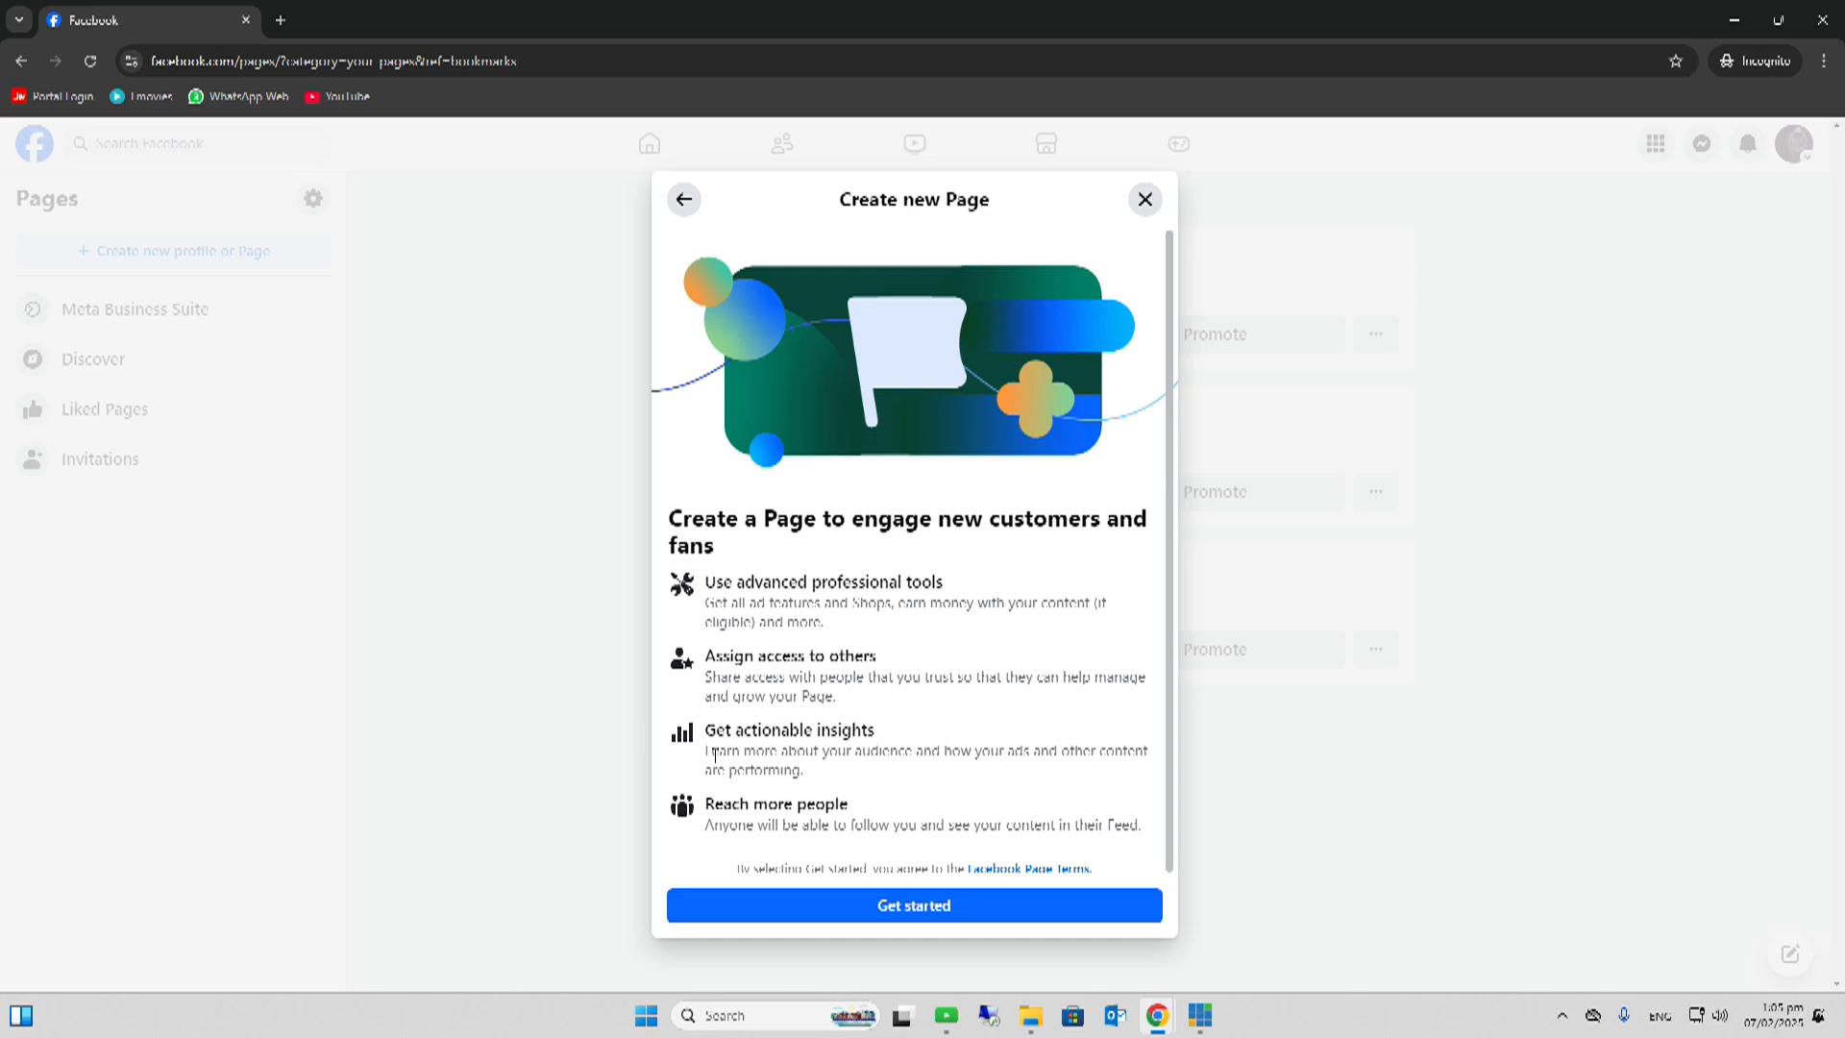
# - Begin the Create a Page form and enter 'Test page' as the Page name, replacing 'Dummy'
pyautogui.click(927, 913)
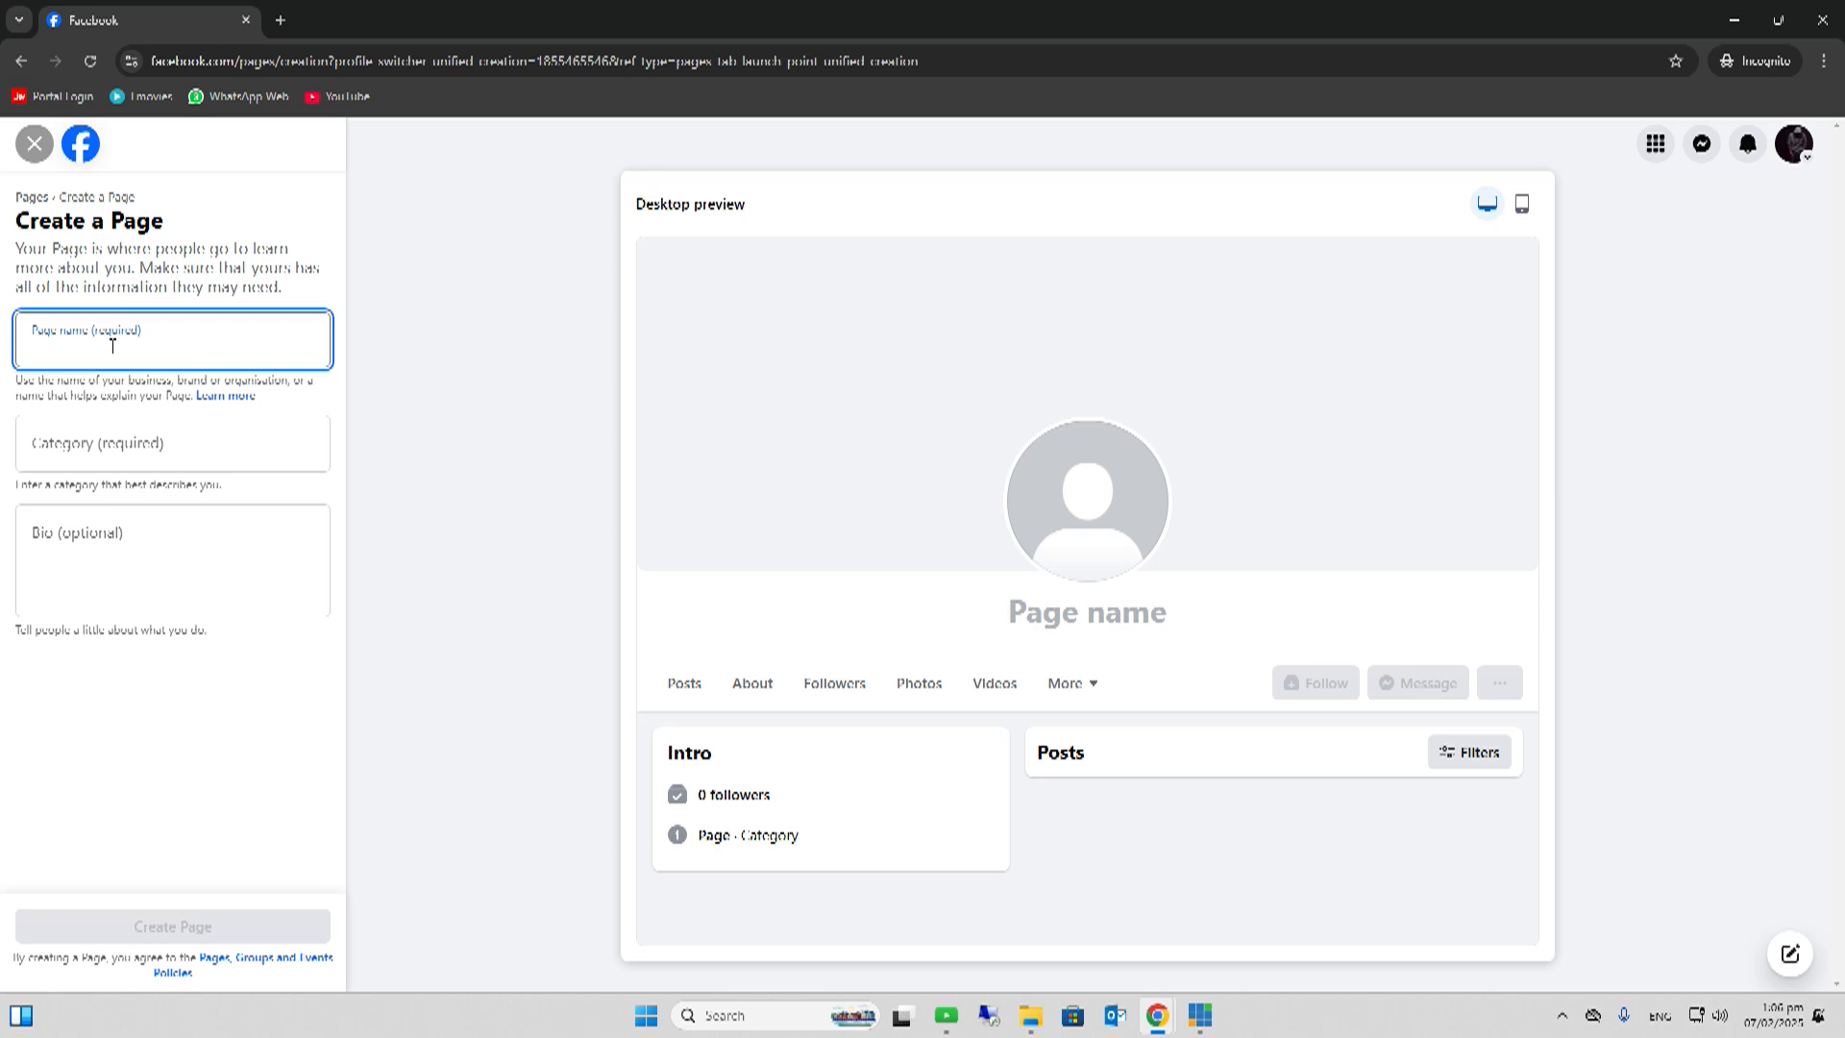
pyautogui.write('Dummy')
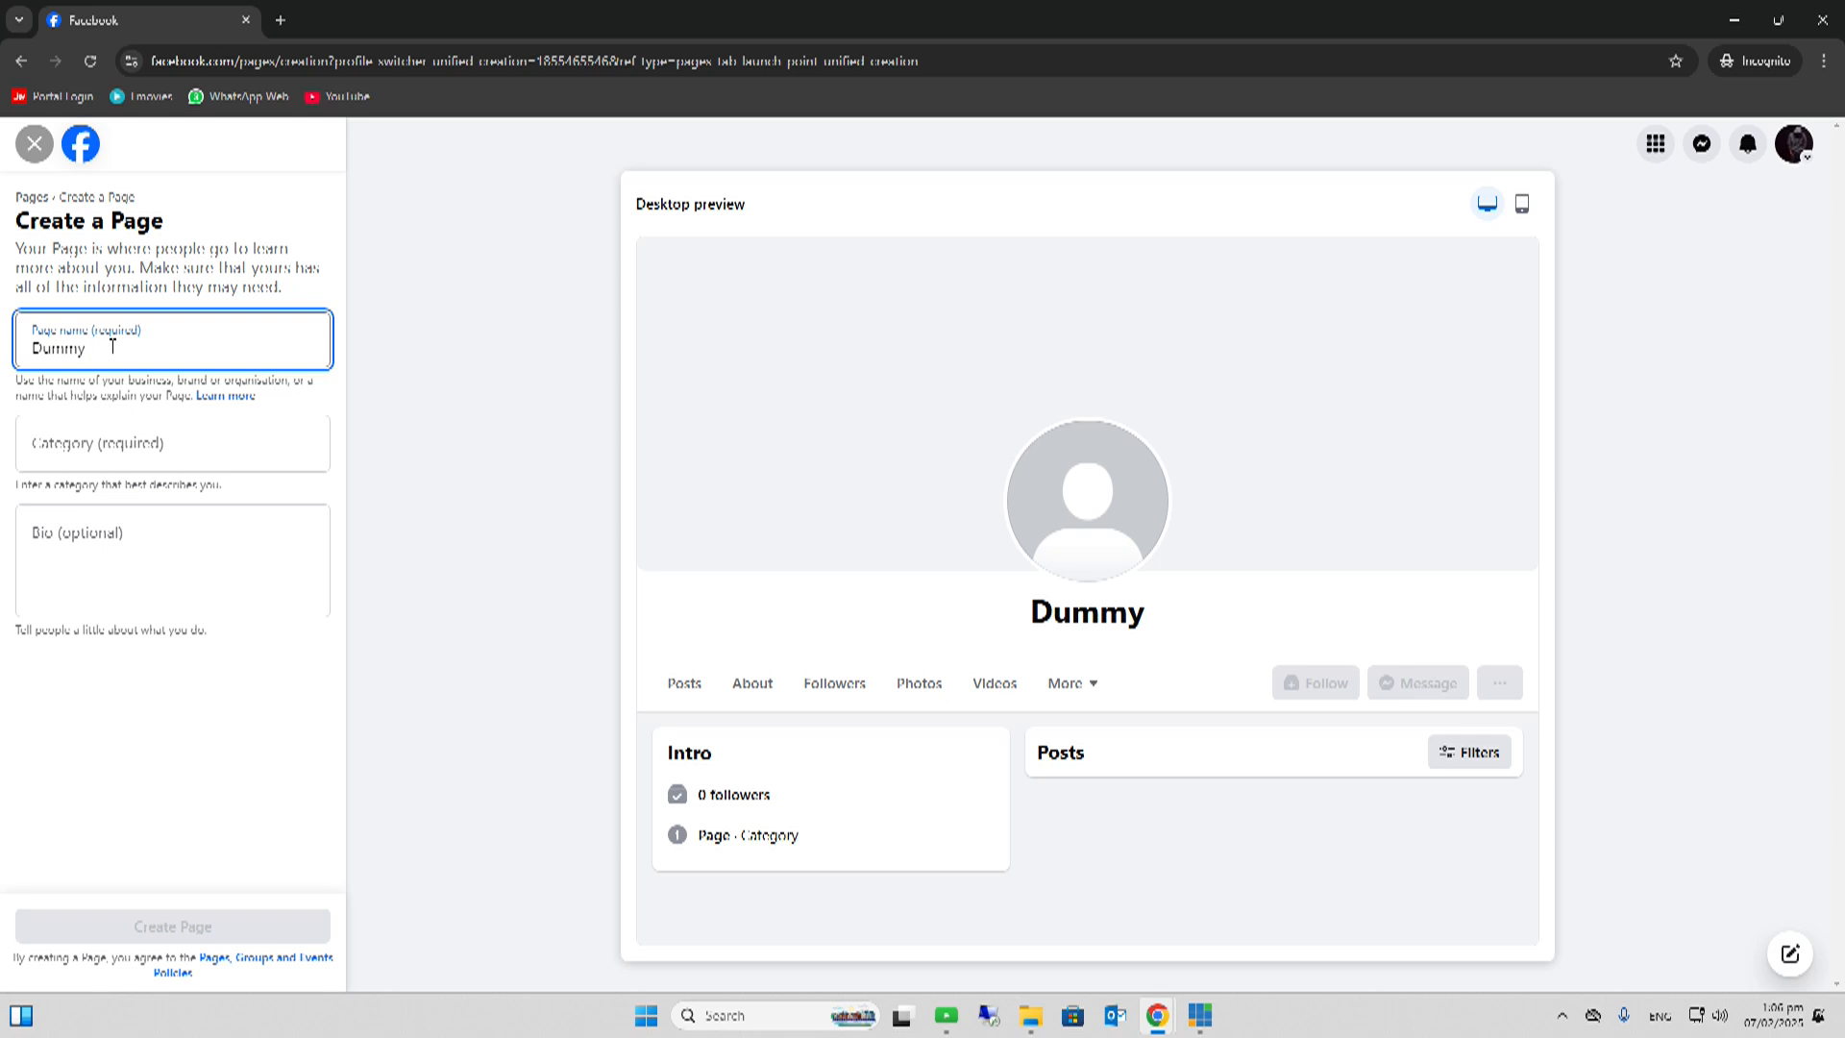
pyautogui.press('BackSpace')
pyautogui.press('BackSpace')
pyautogui.press('BackSpace')
pyautogui.press('BackSpace')
pyautogui.press('BackSpace')
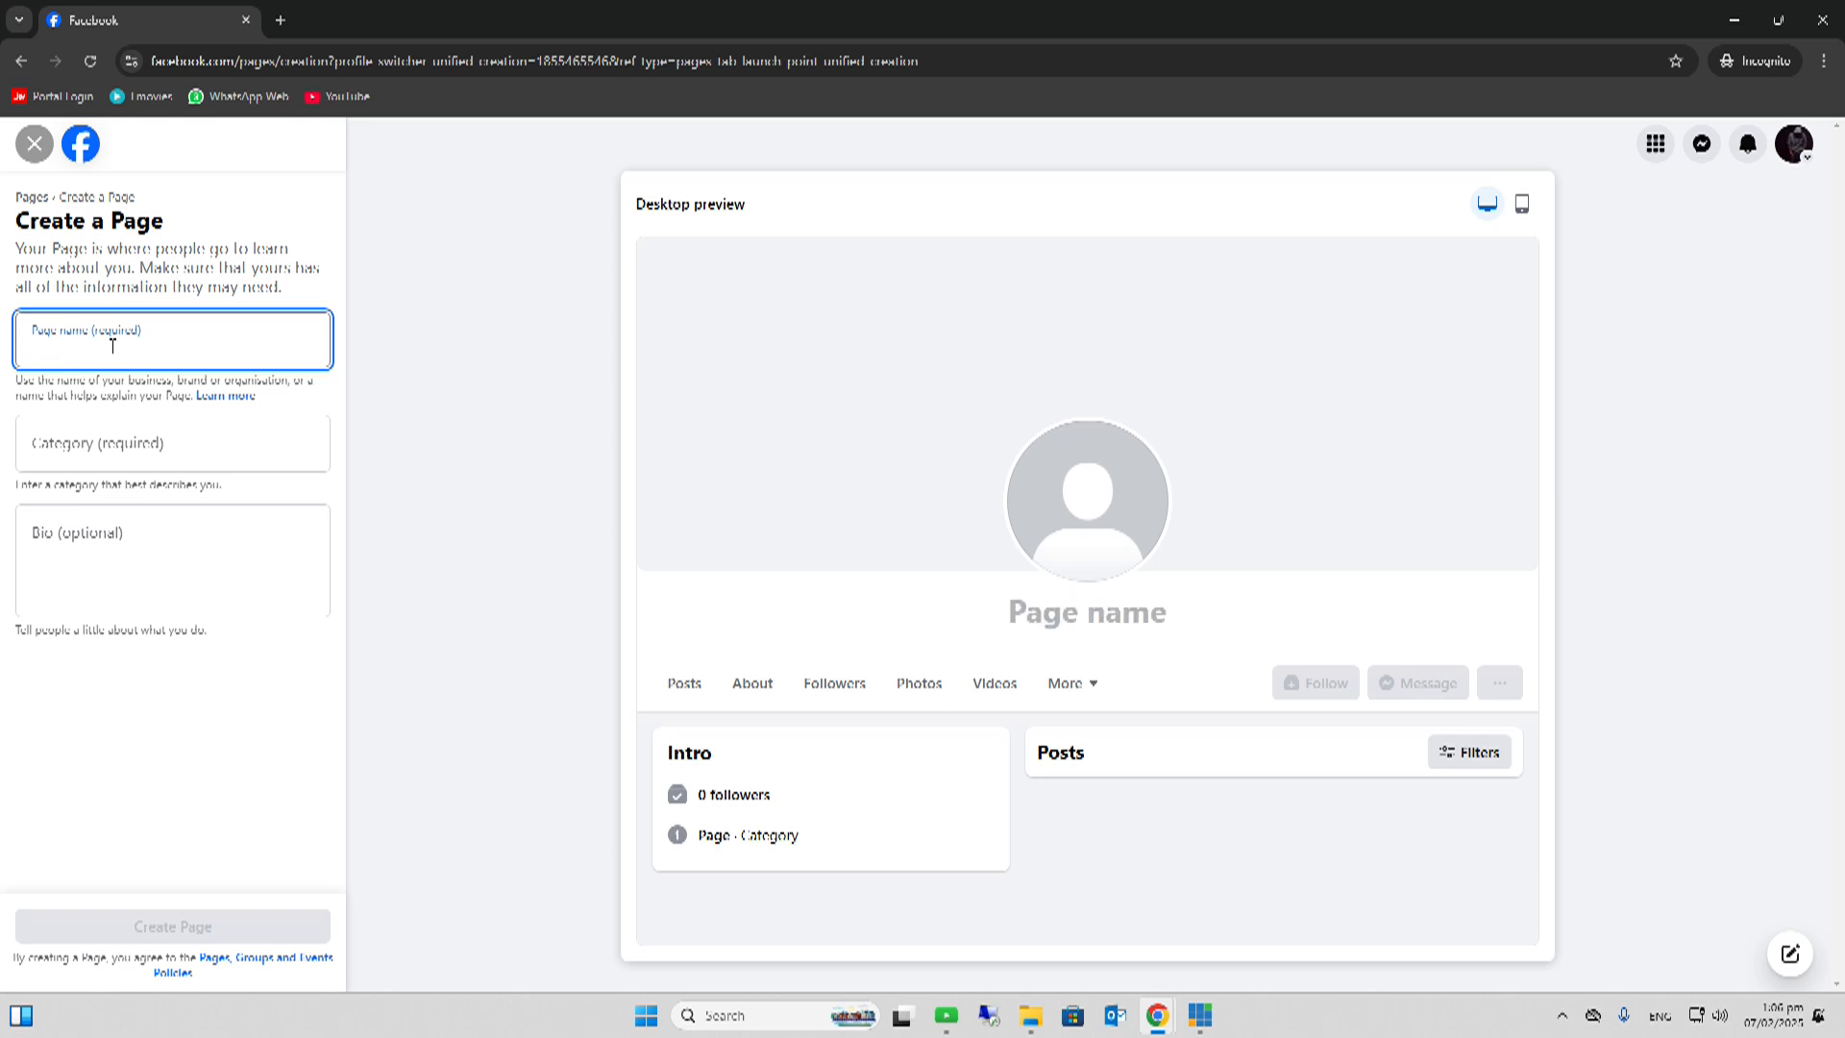
pyautogui.write('Tes')
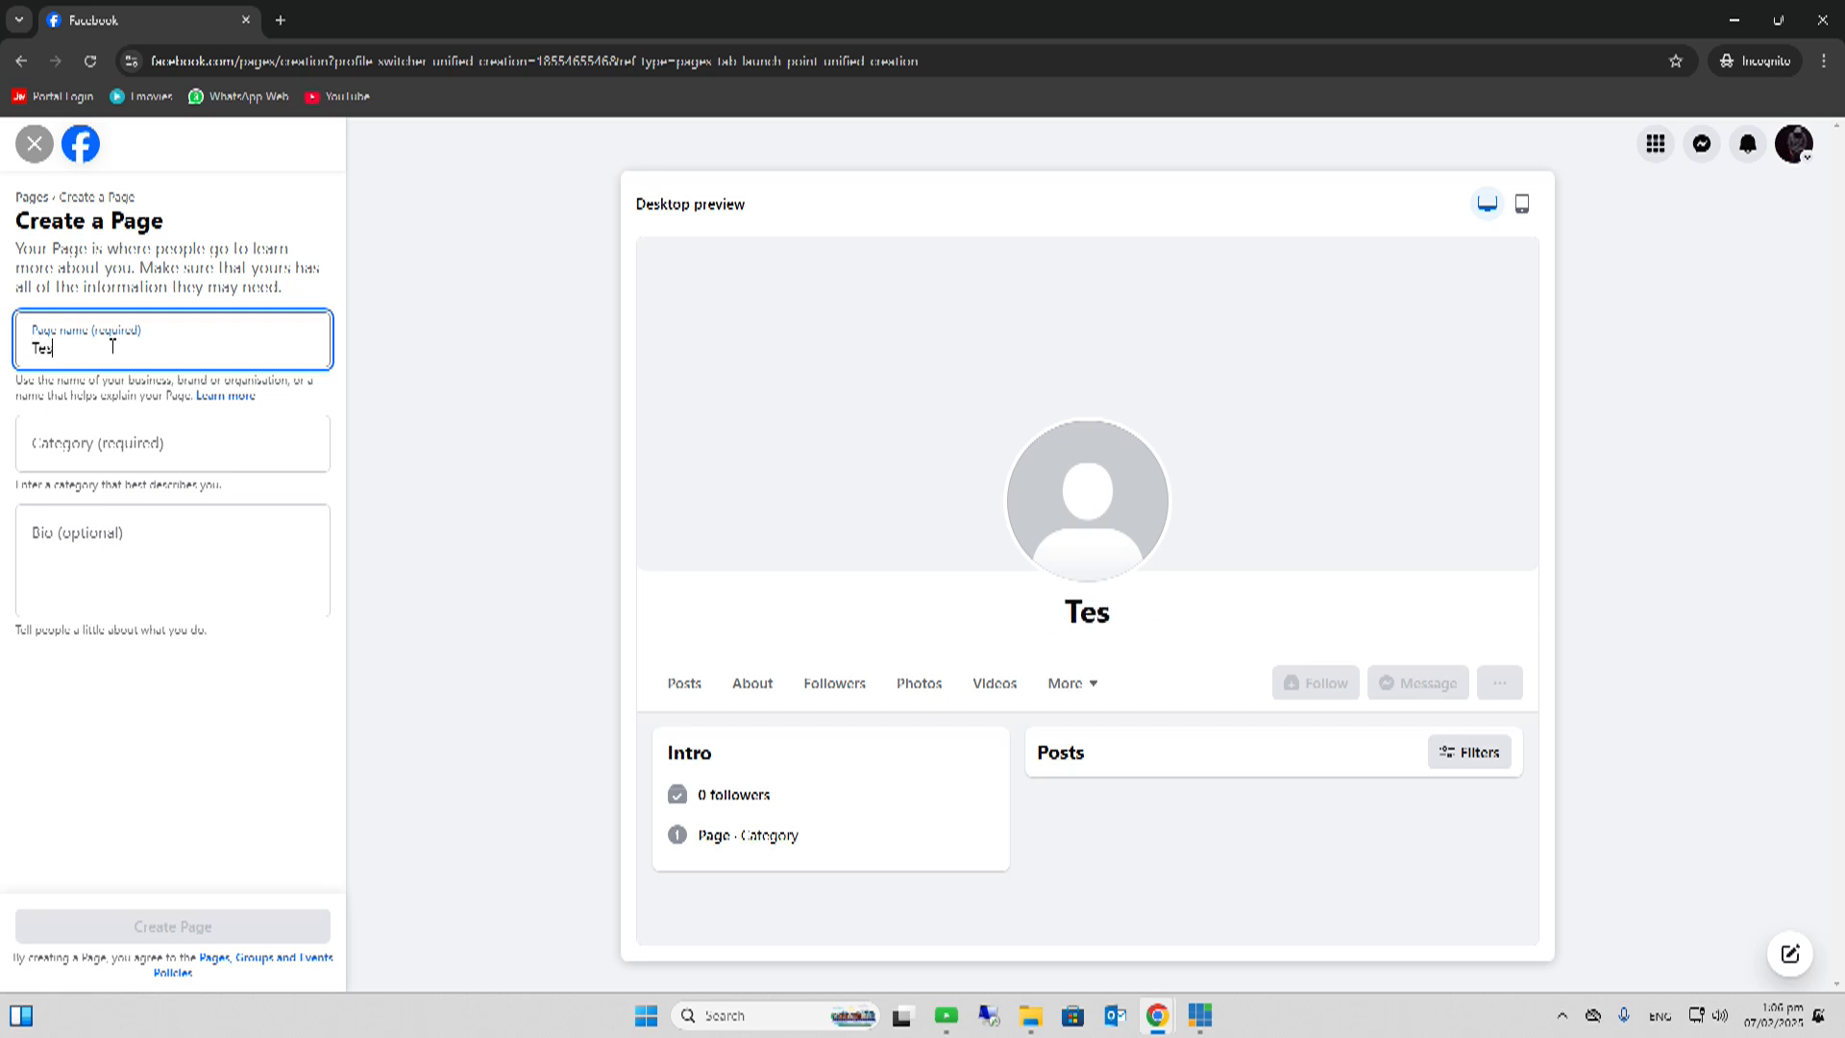
pyautogui.write('t page')
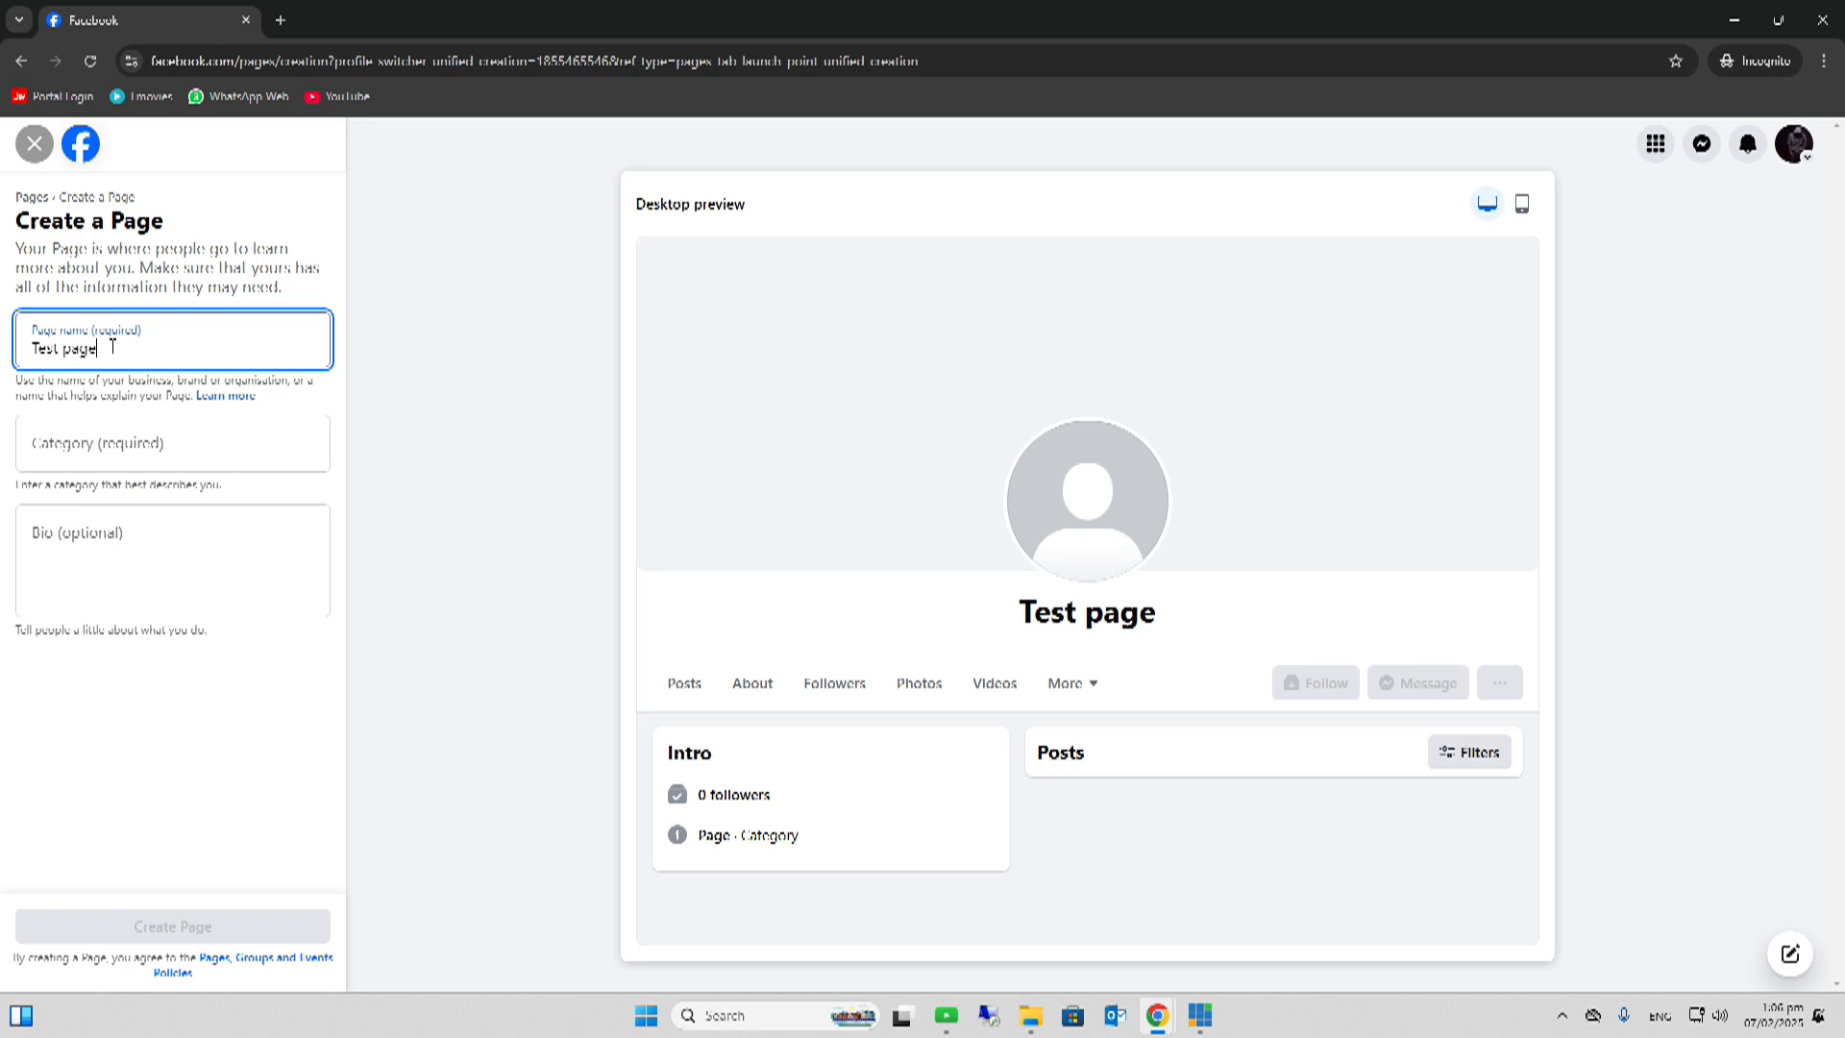
# - Search 'Educ' in Category and choose Educational consultant
pyautogui.click(100, 448)
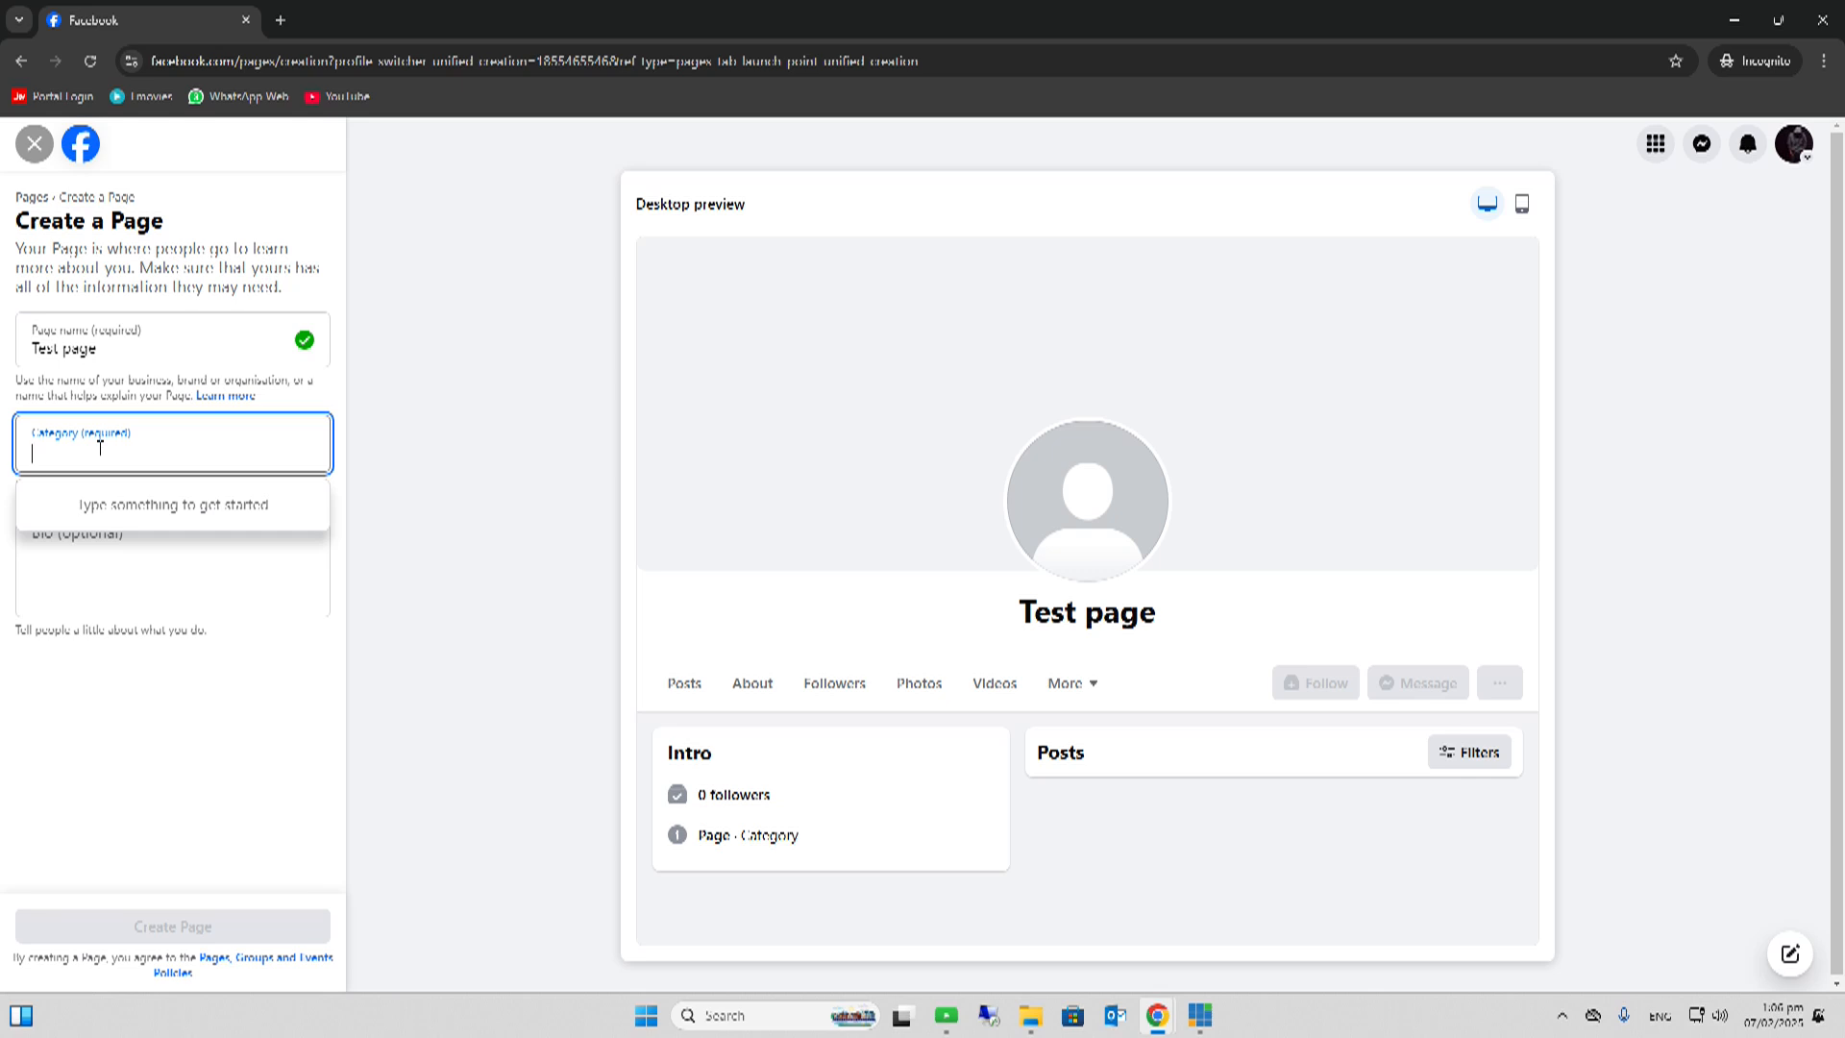
pyautogui.write('Edu')
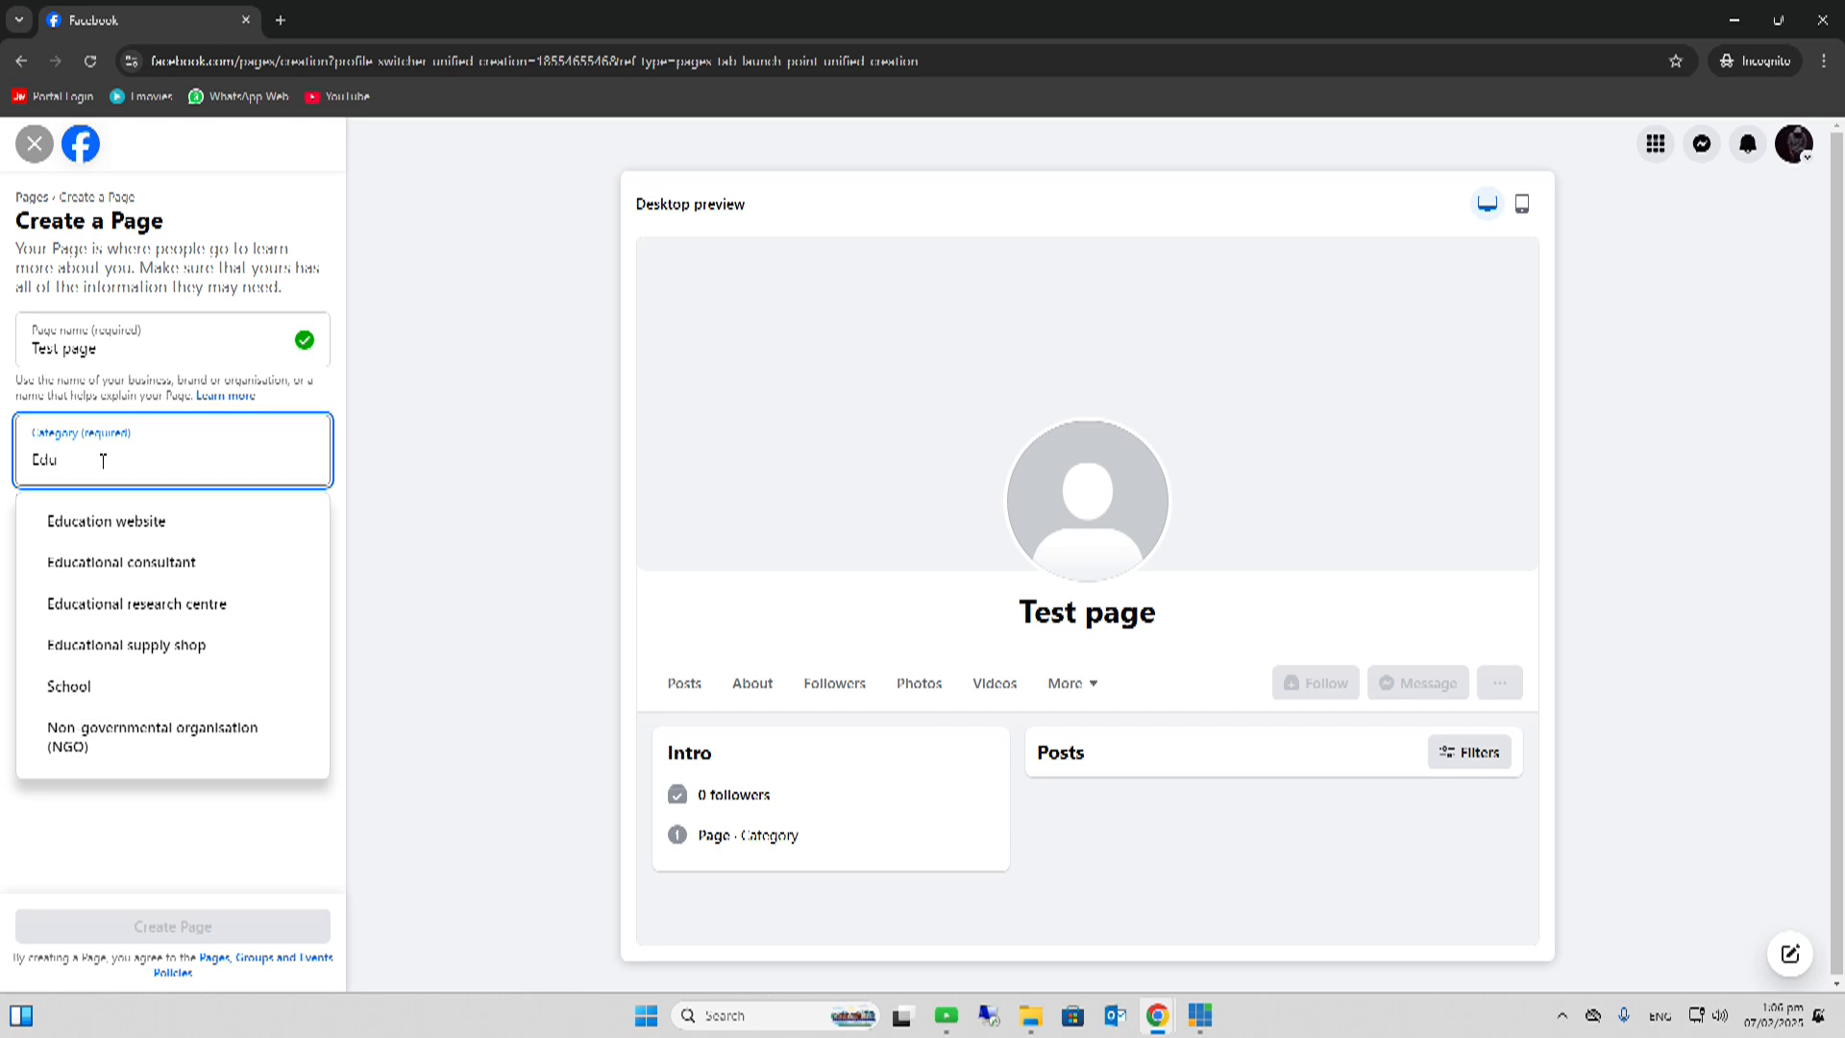
pyautogui.write('c')
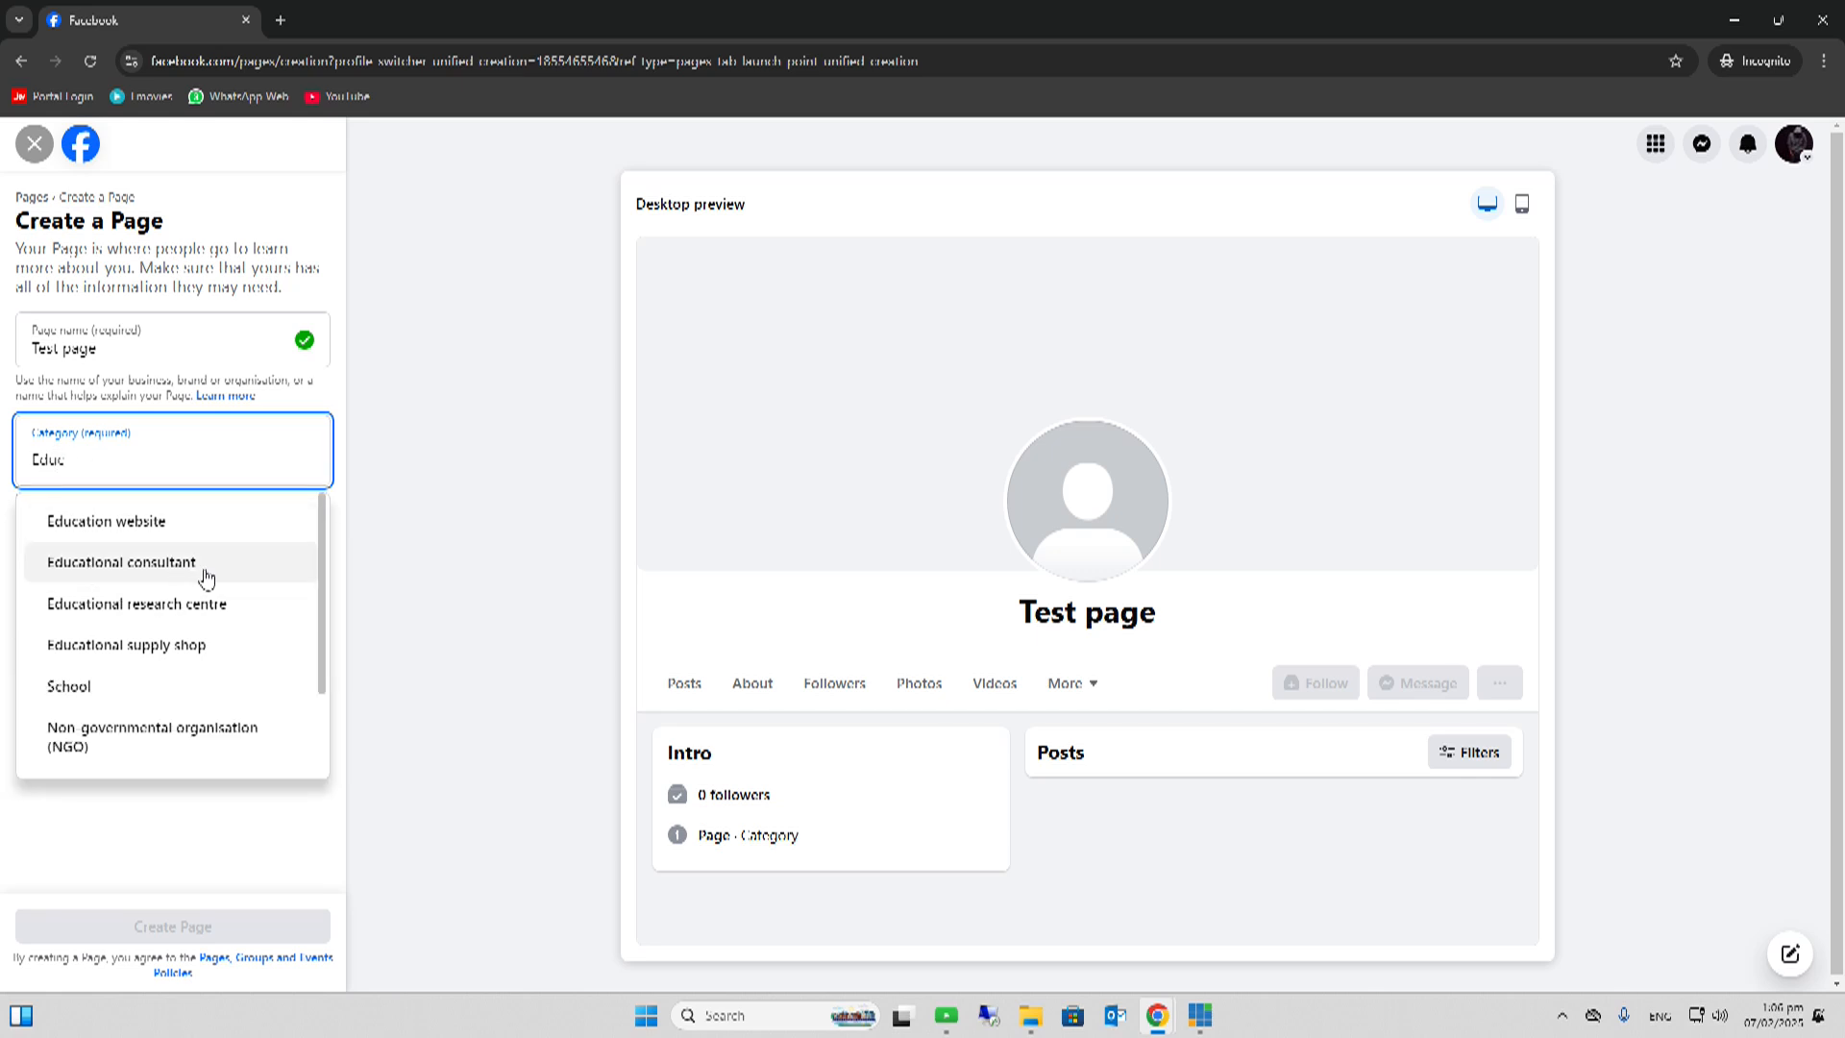
pyautogui.click(150, 571)
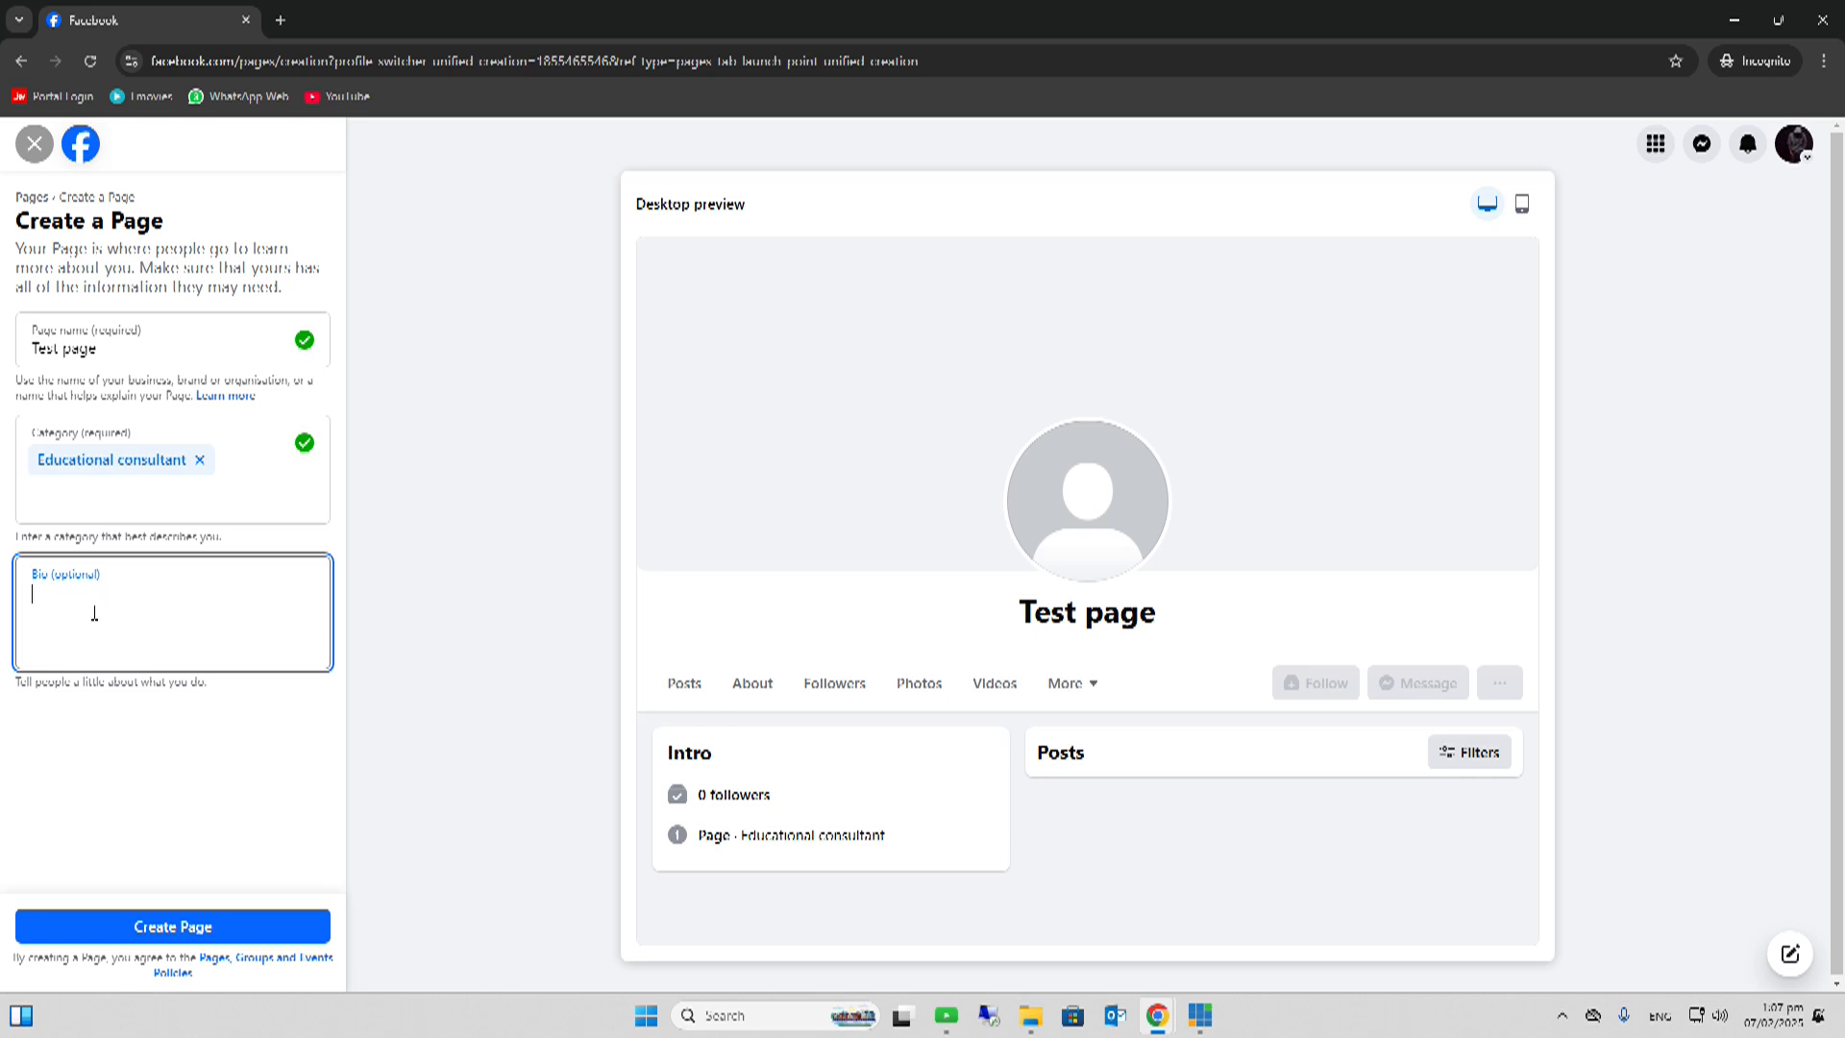
# - Enter 'We empower you' as the bio, fixing the misspelling and the capital E
pyautogui.write('W')
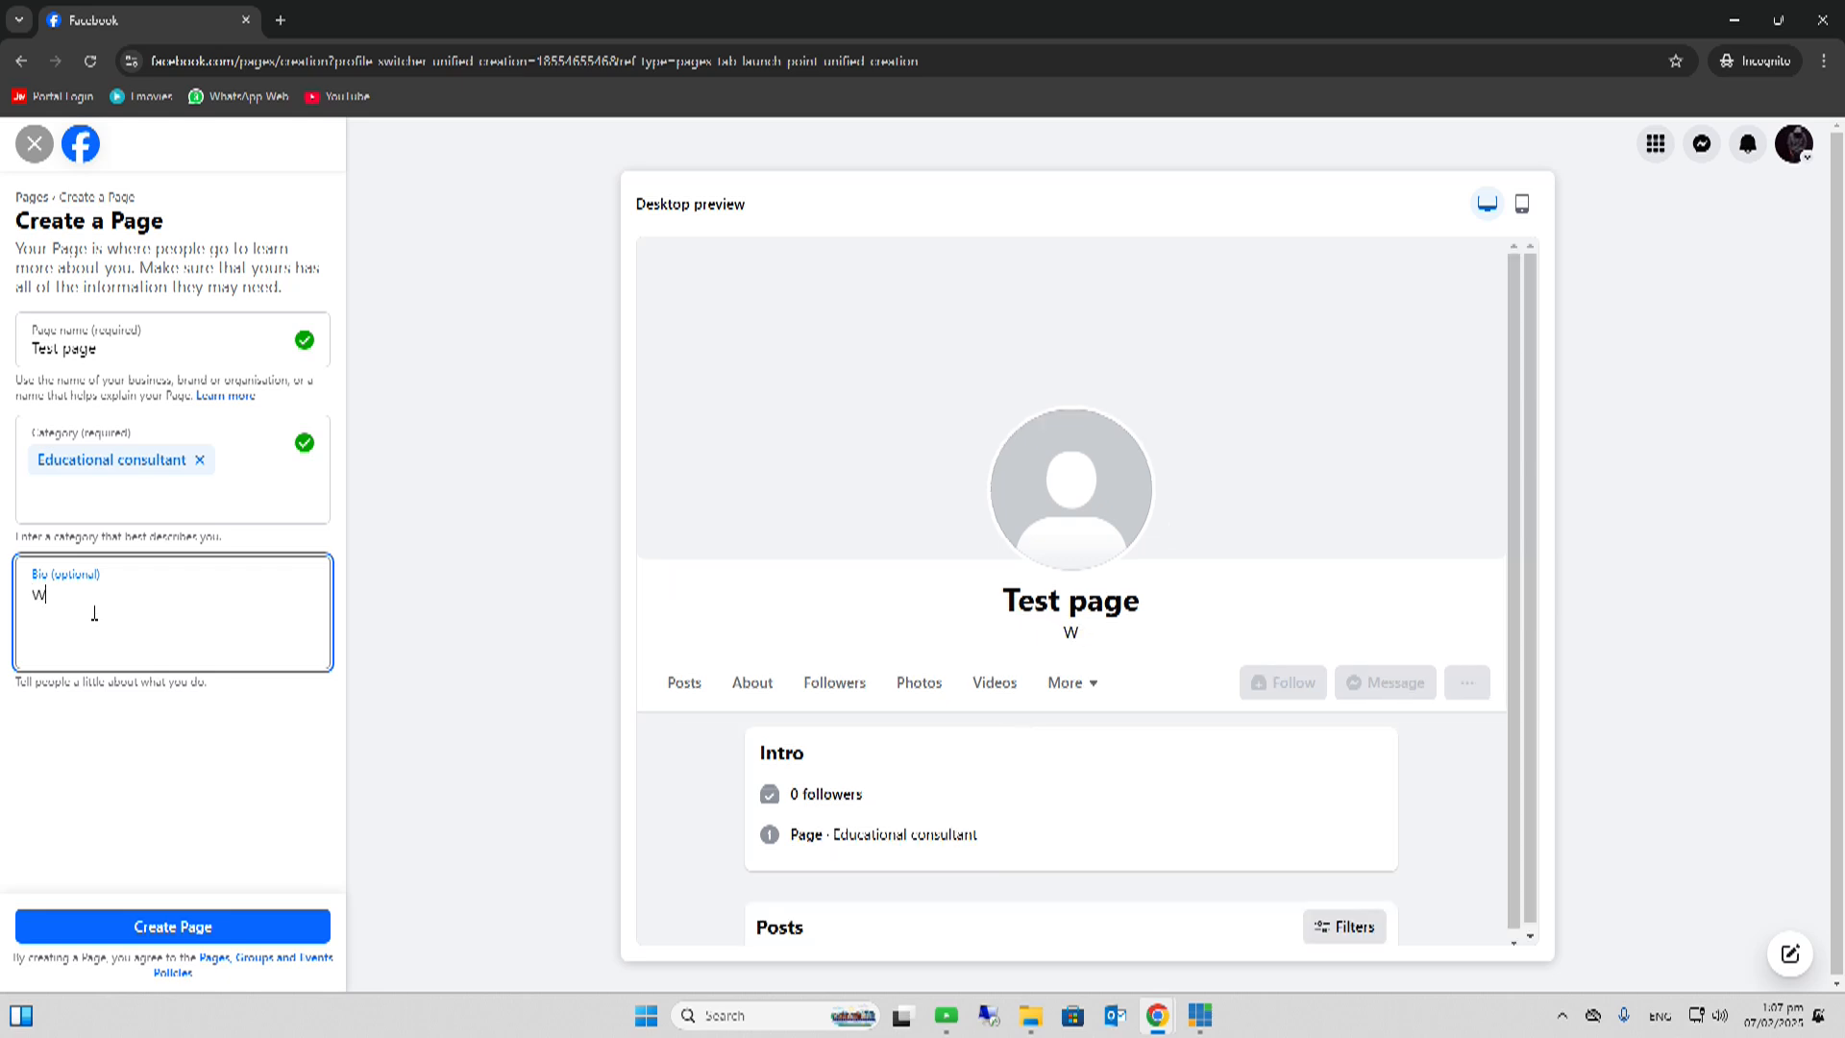
pyautogui.write('E empo')
pyautogui.write('er')
pyautogui.press('BackSpace')
pyautogui.press('BackSpace')
pyautogui.write('wer you')
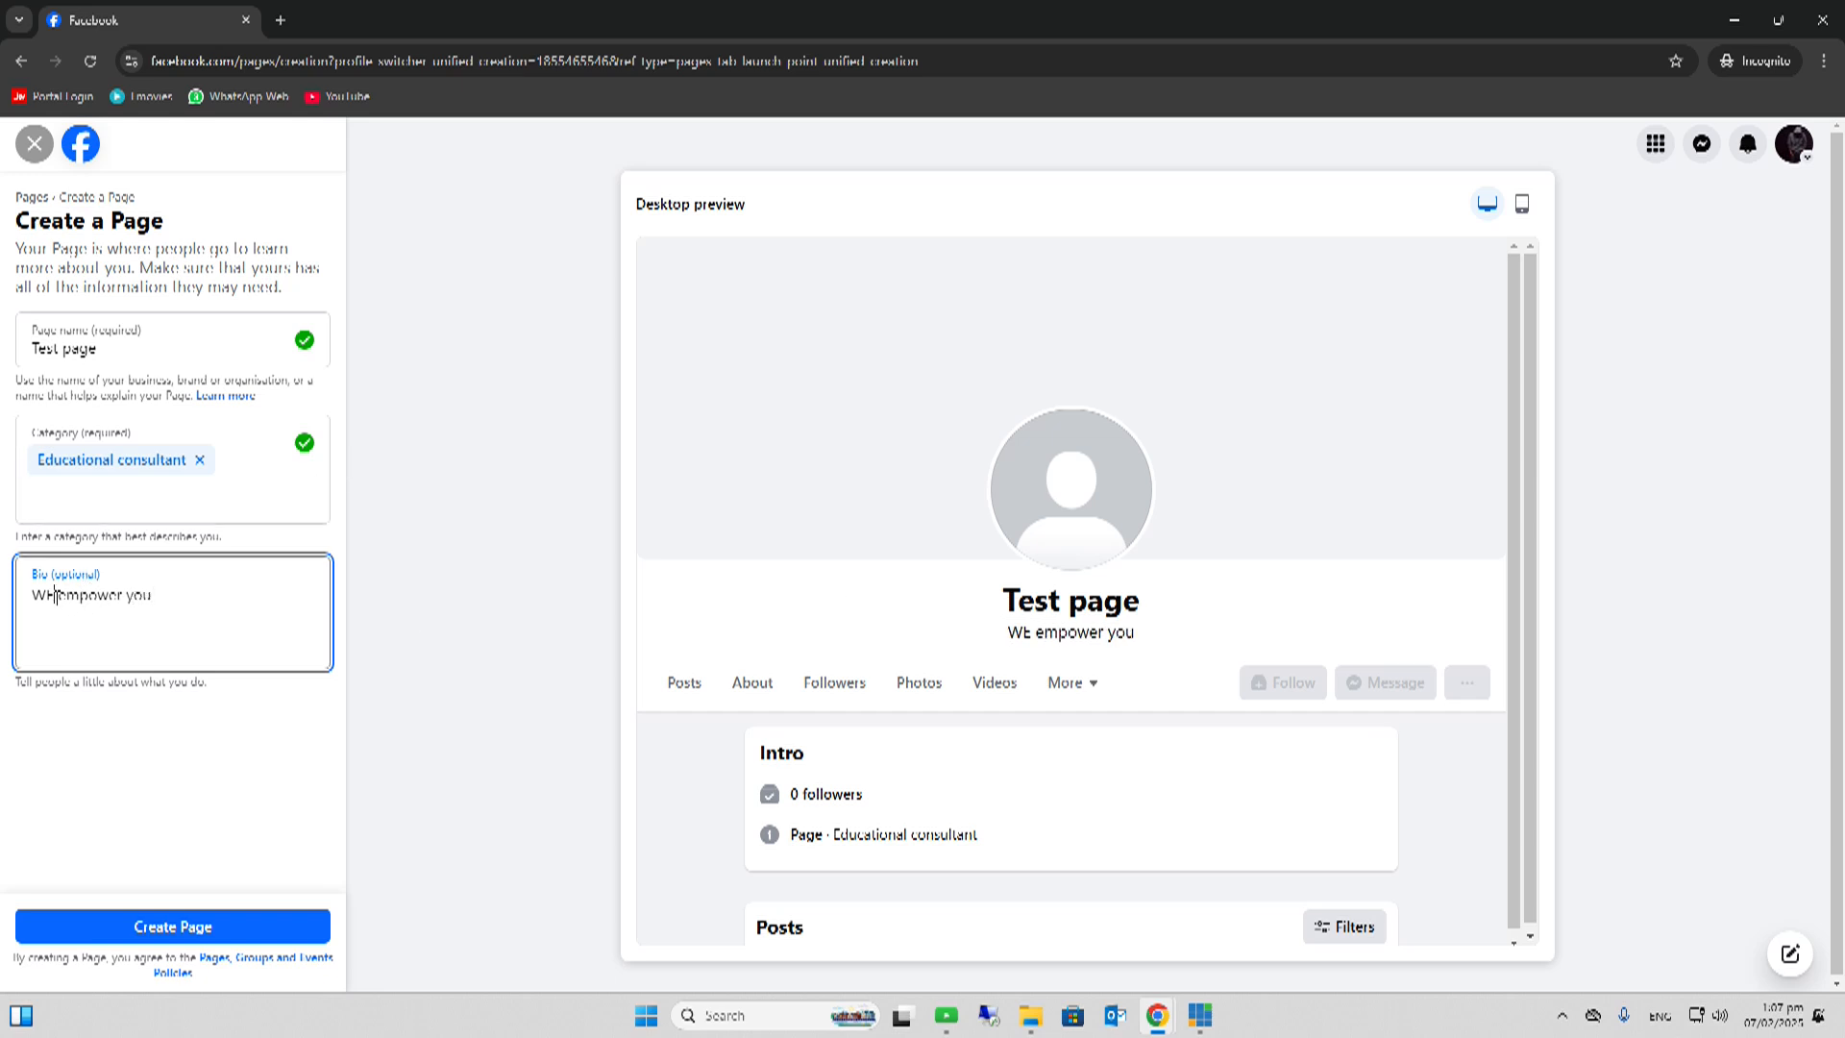
pyautogui.click(56, 597)
pyautogui.press('BackSpace')
pyautogui.write('e')
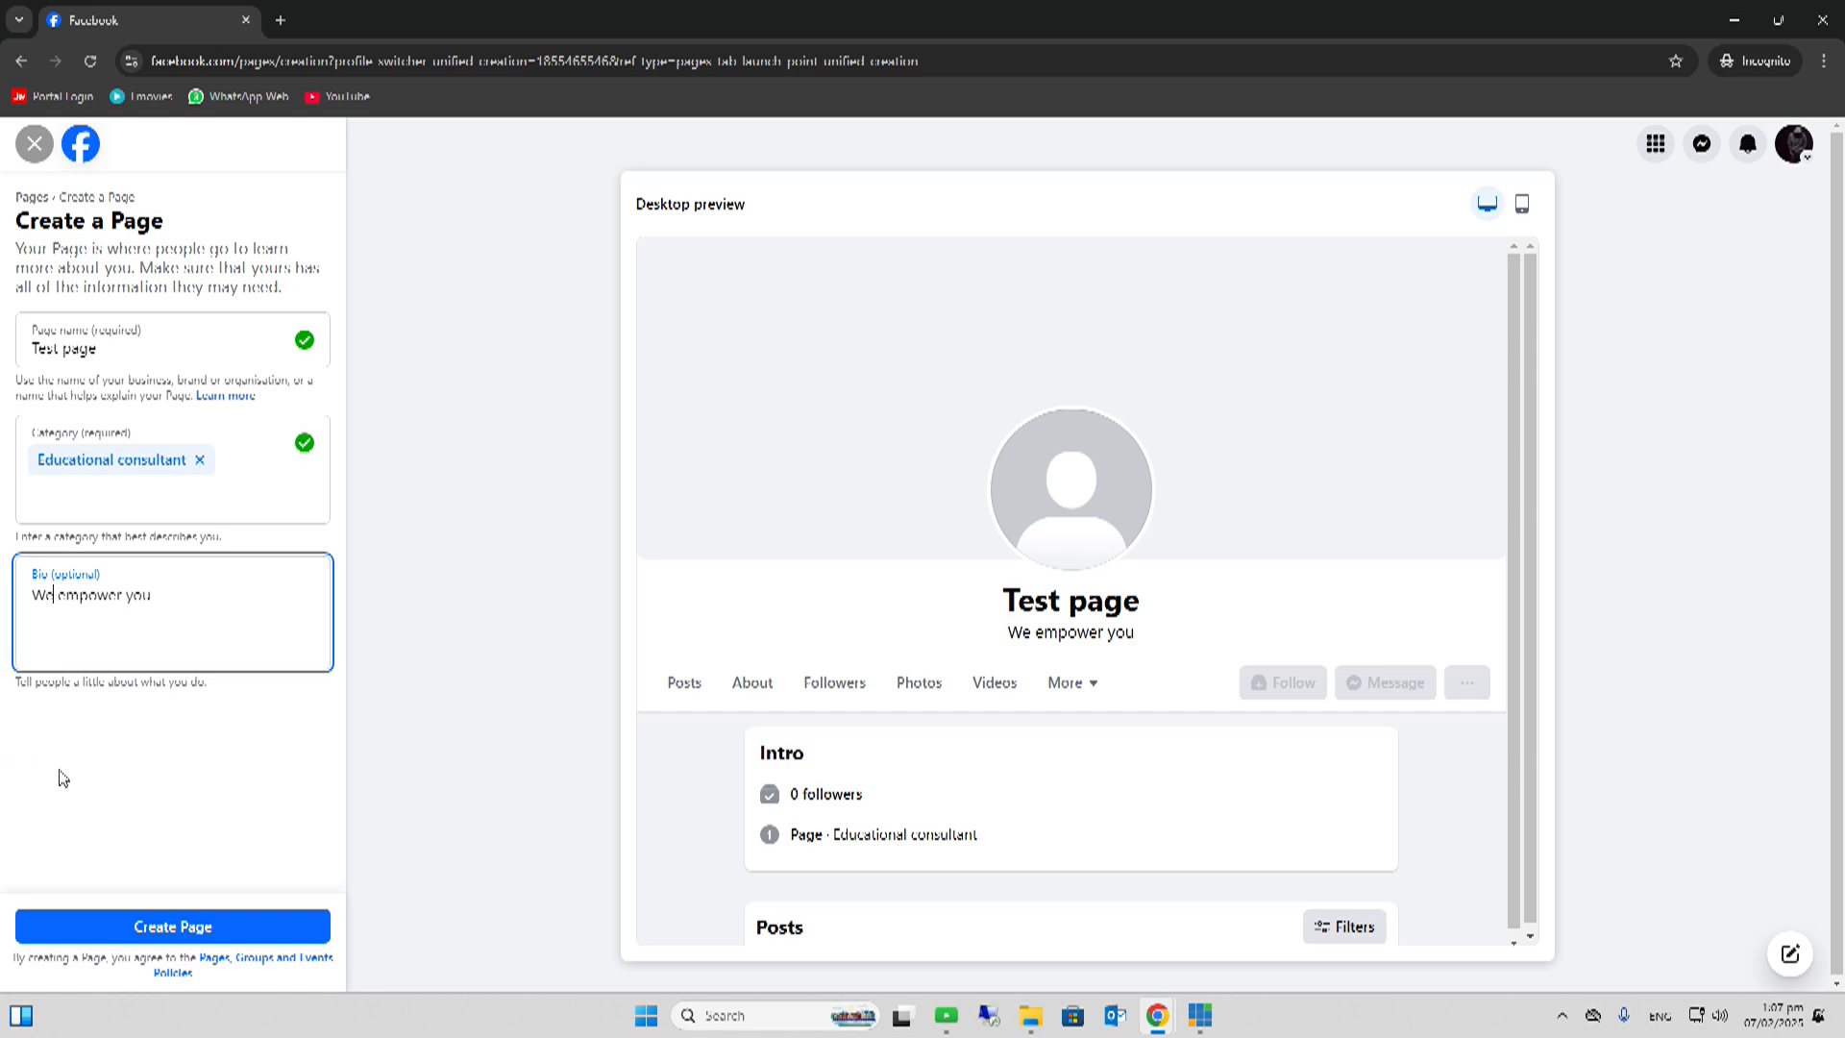
# - Create the Page, then enter the contact phone number with Pakistan's +92 country code
pyautogui.click(198, 927)
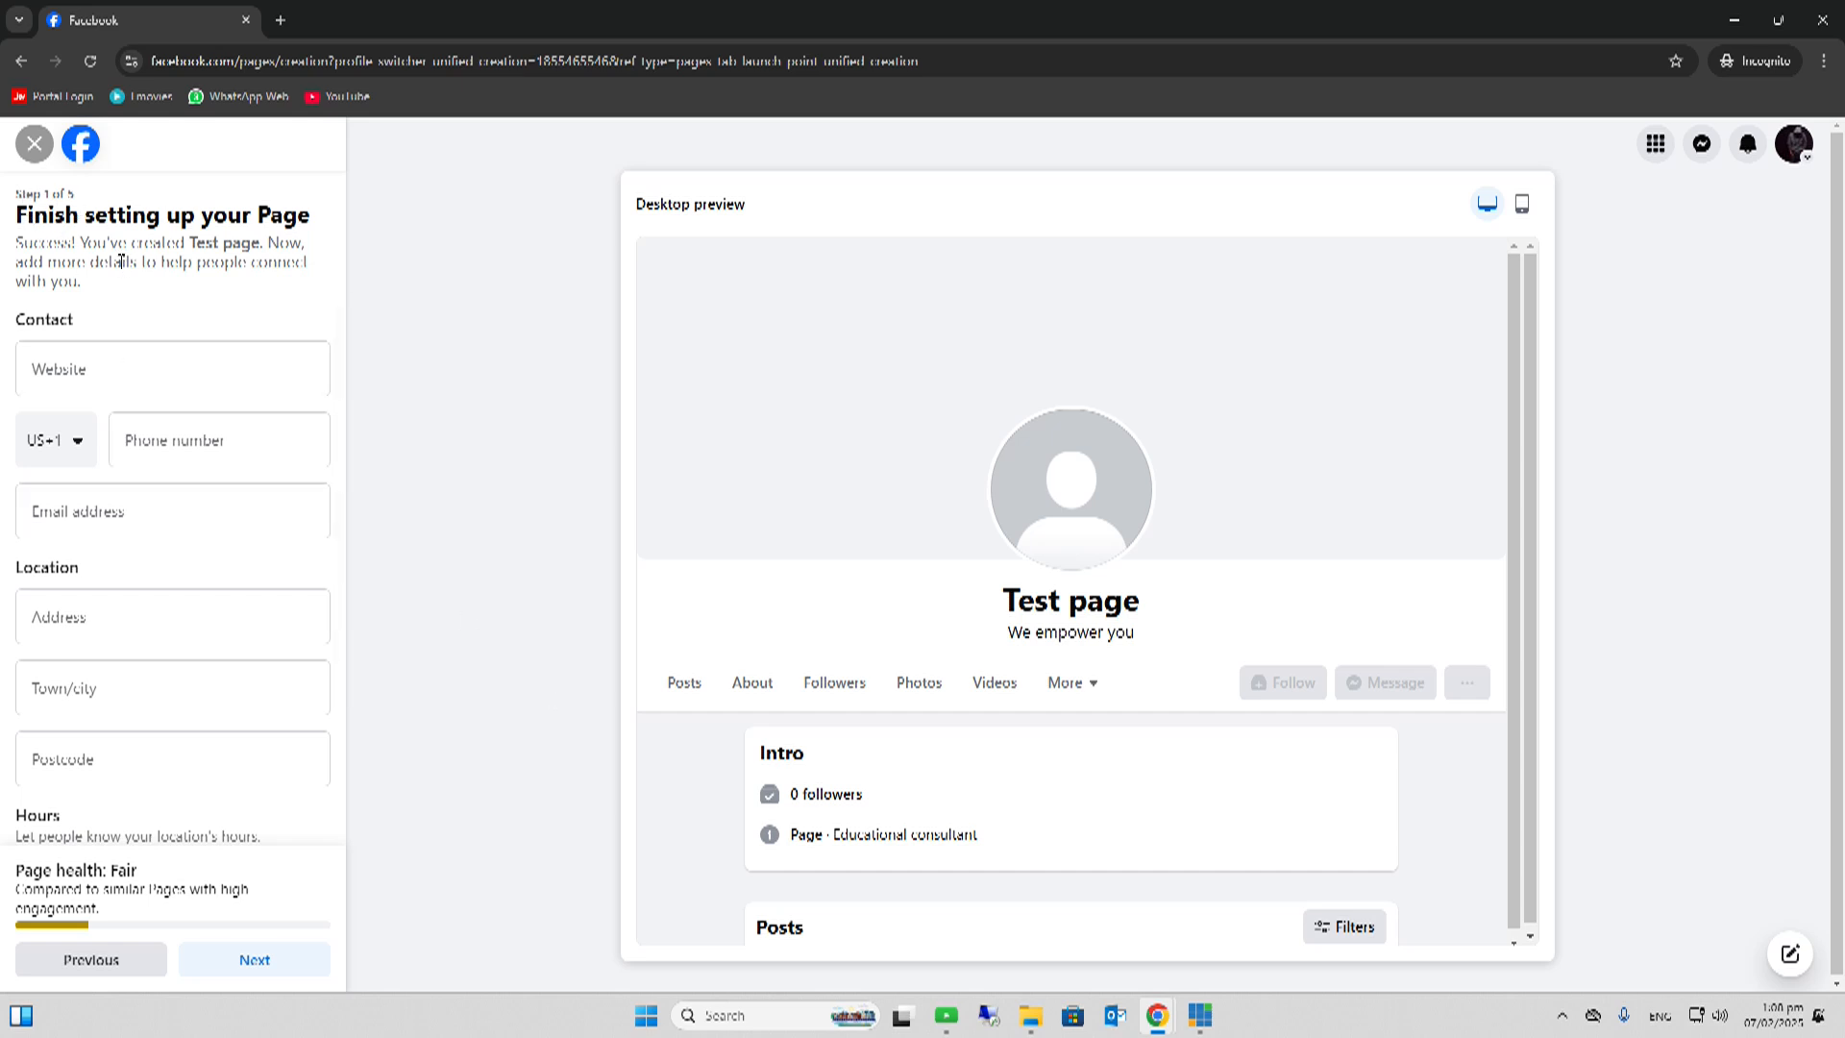
pyautogui.click(104, 367)
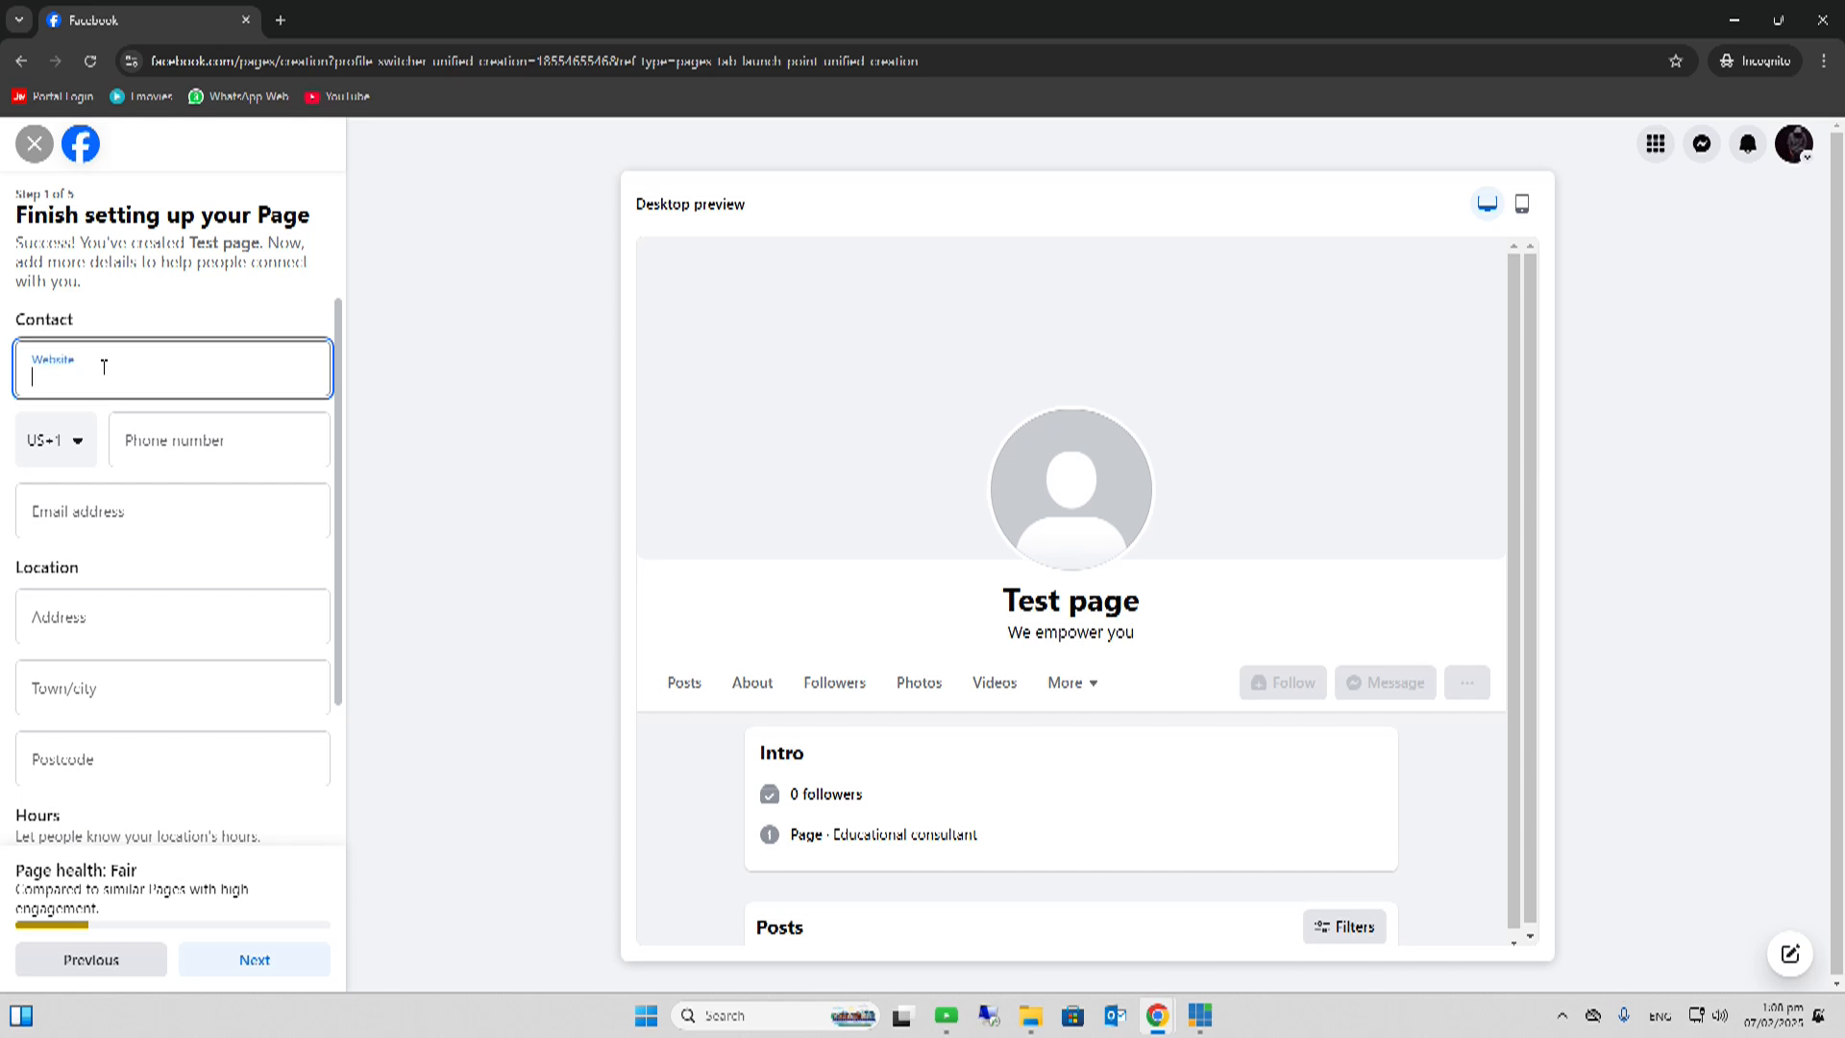
pyautogui.click(76, 444)
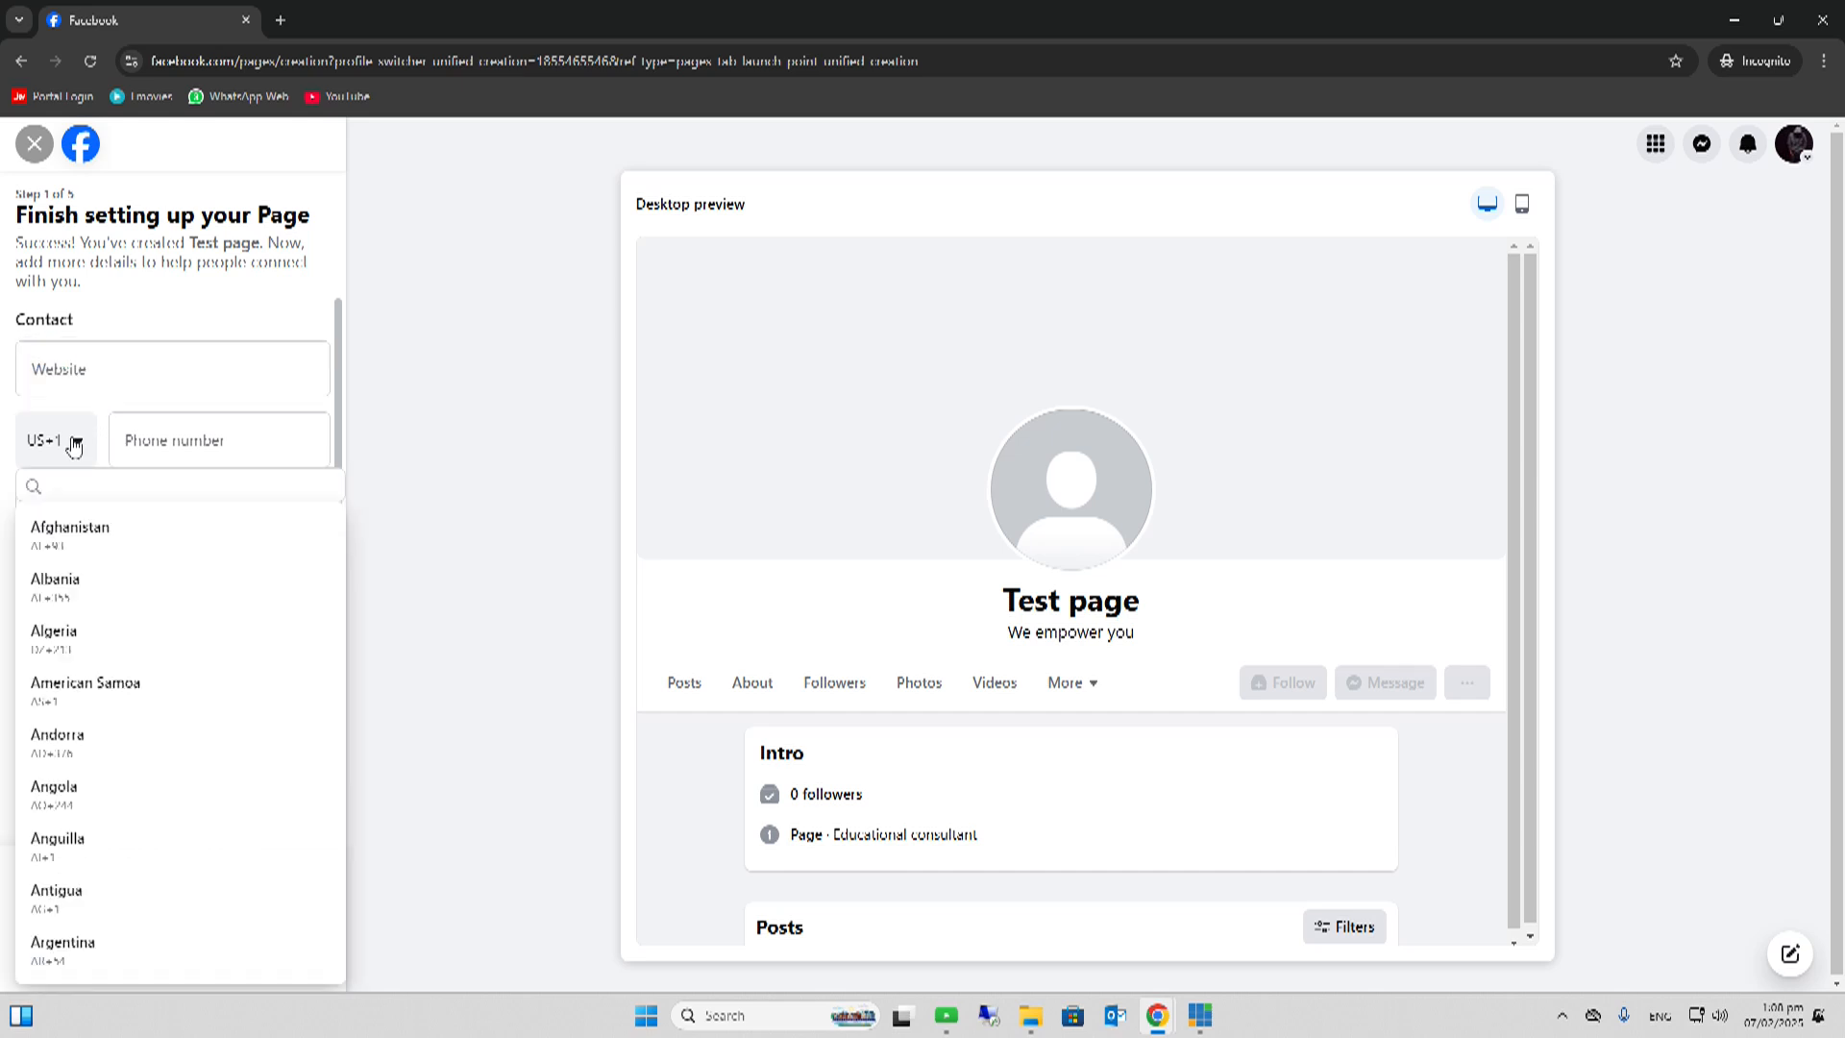
pyautogui.write('paki')
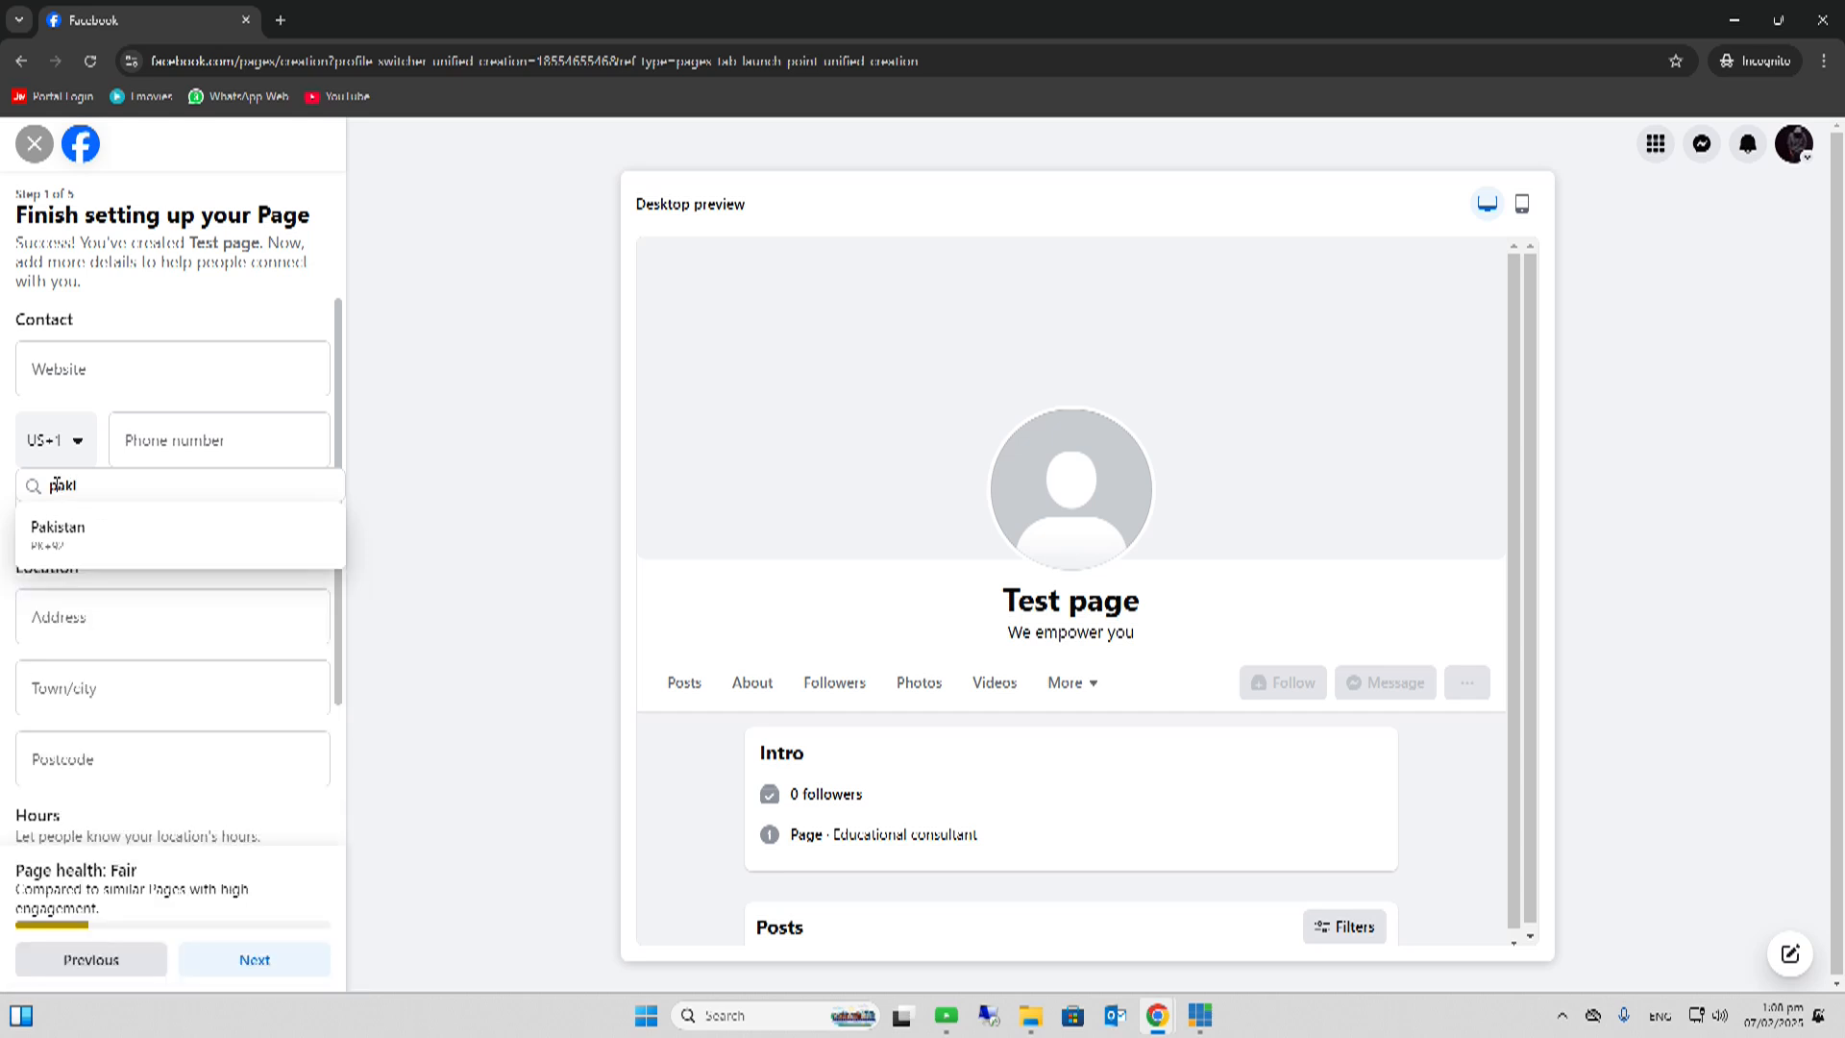
pyautogui.click(58, 533)
pyautogui.click(286, 453)
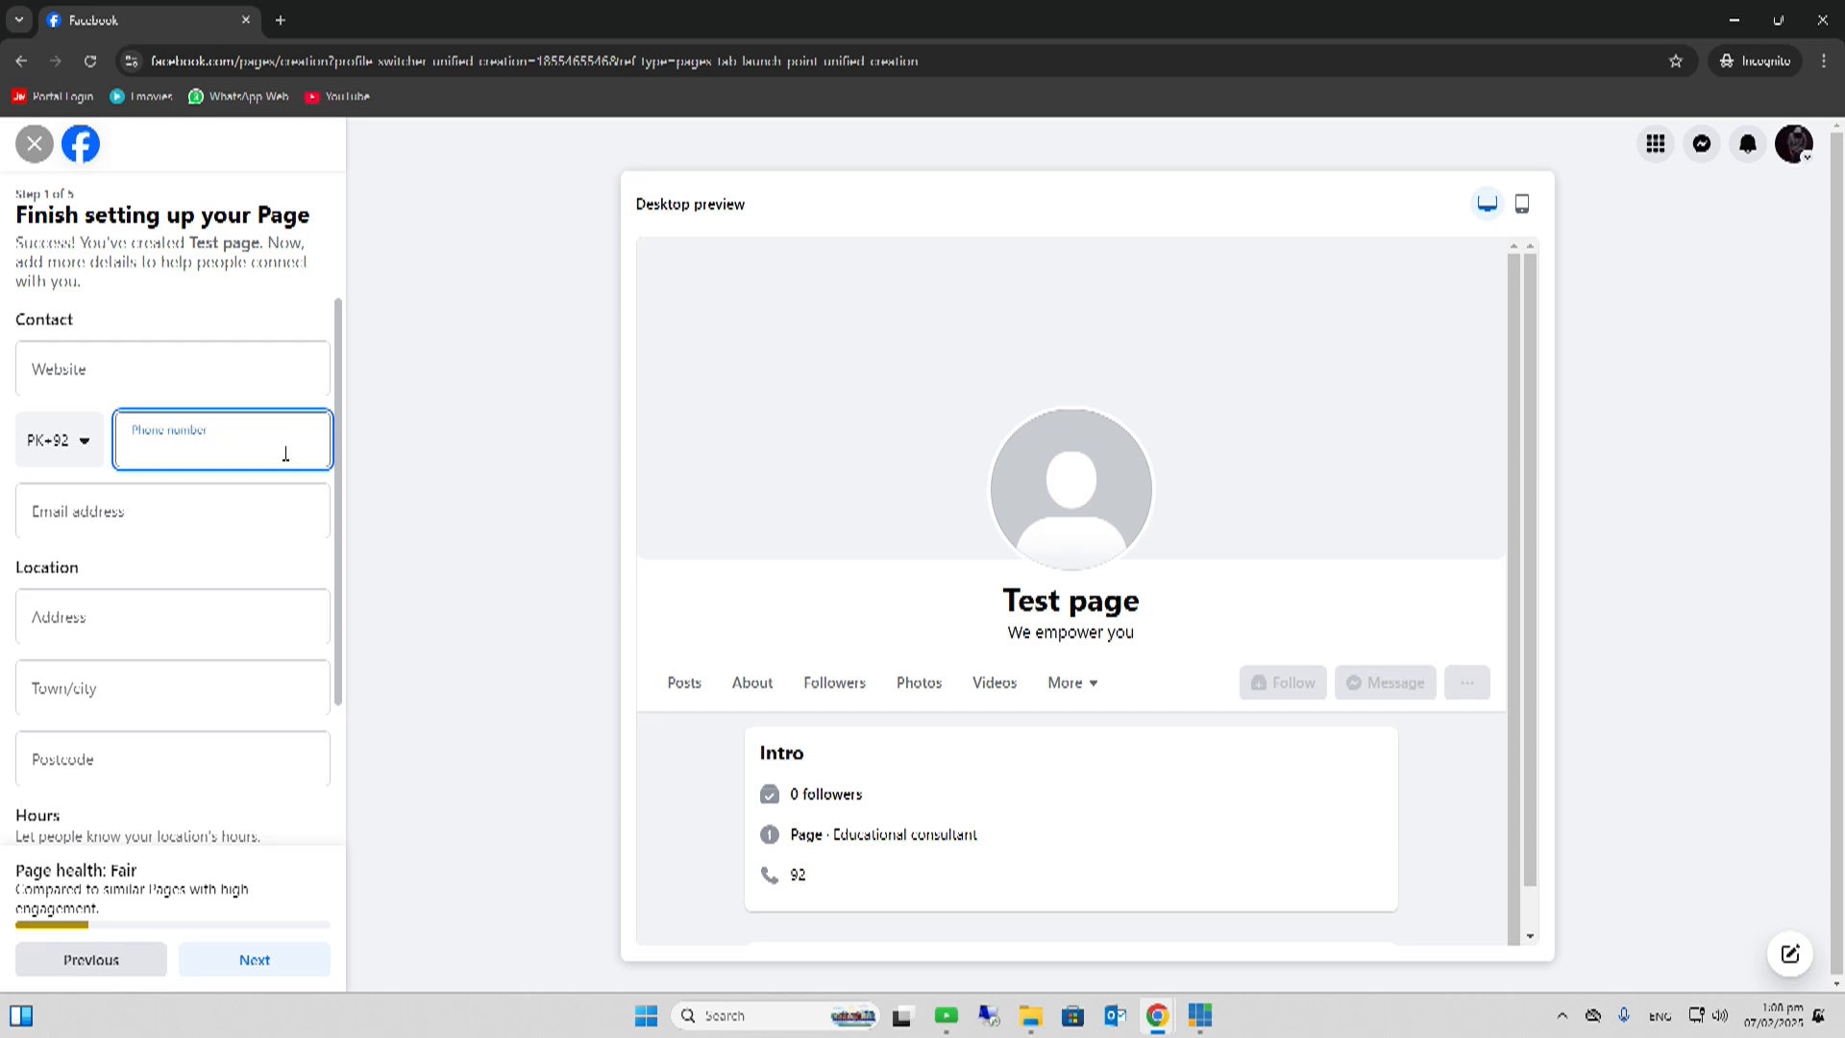
pyautogui.click(123, 523)
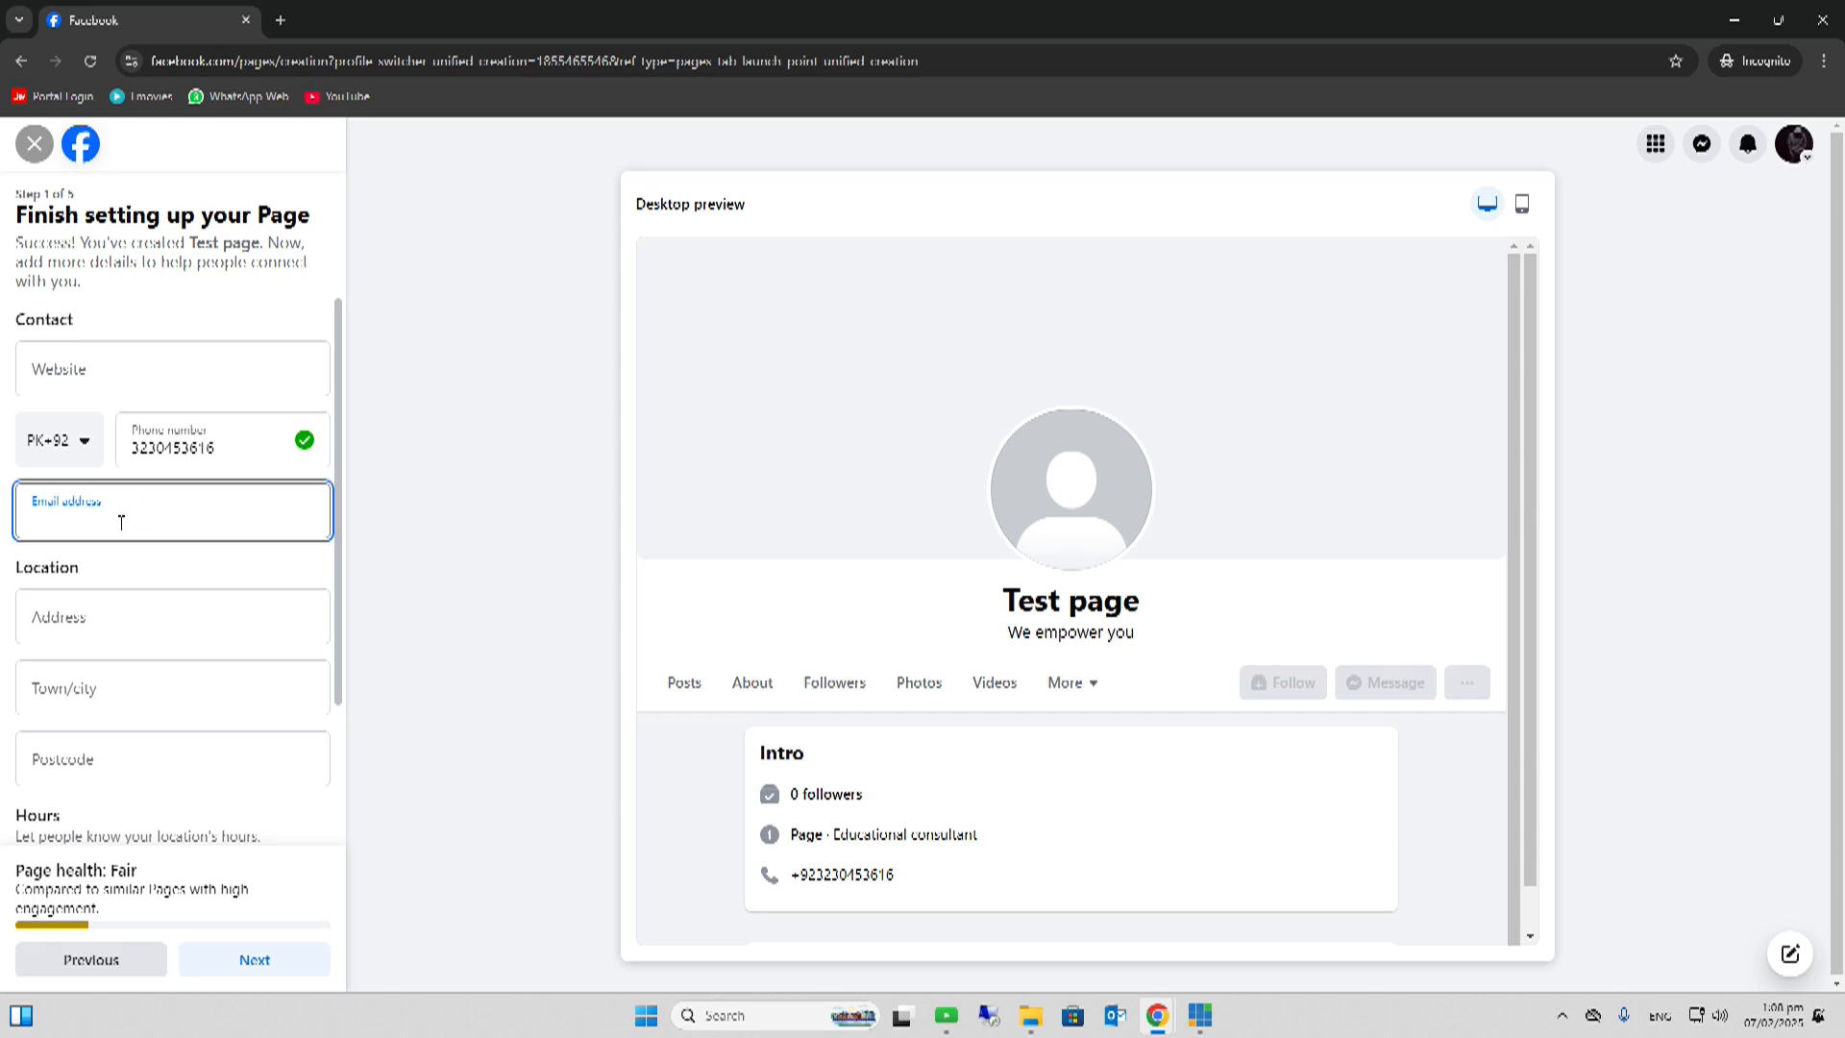
# - Enter address Gulberg, Lahore, Pakistan, postcode 54000, and set hours to Always open
pyautogui.click(103, 622)
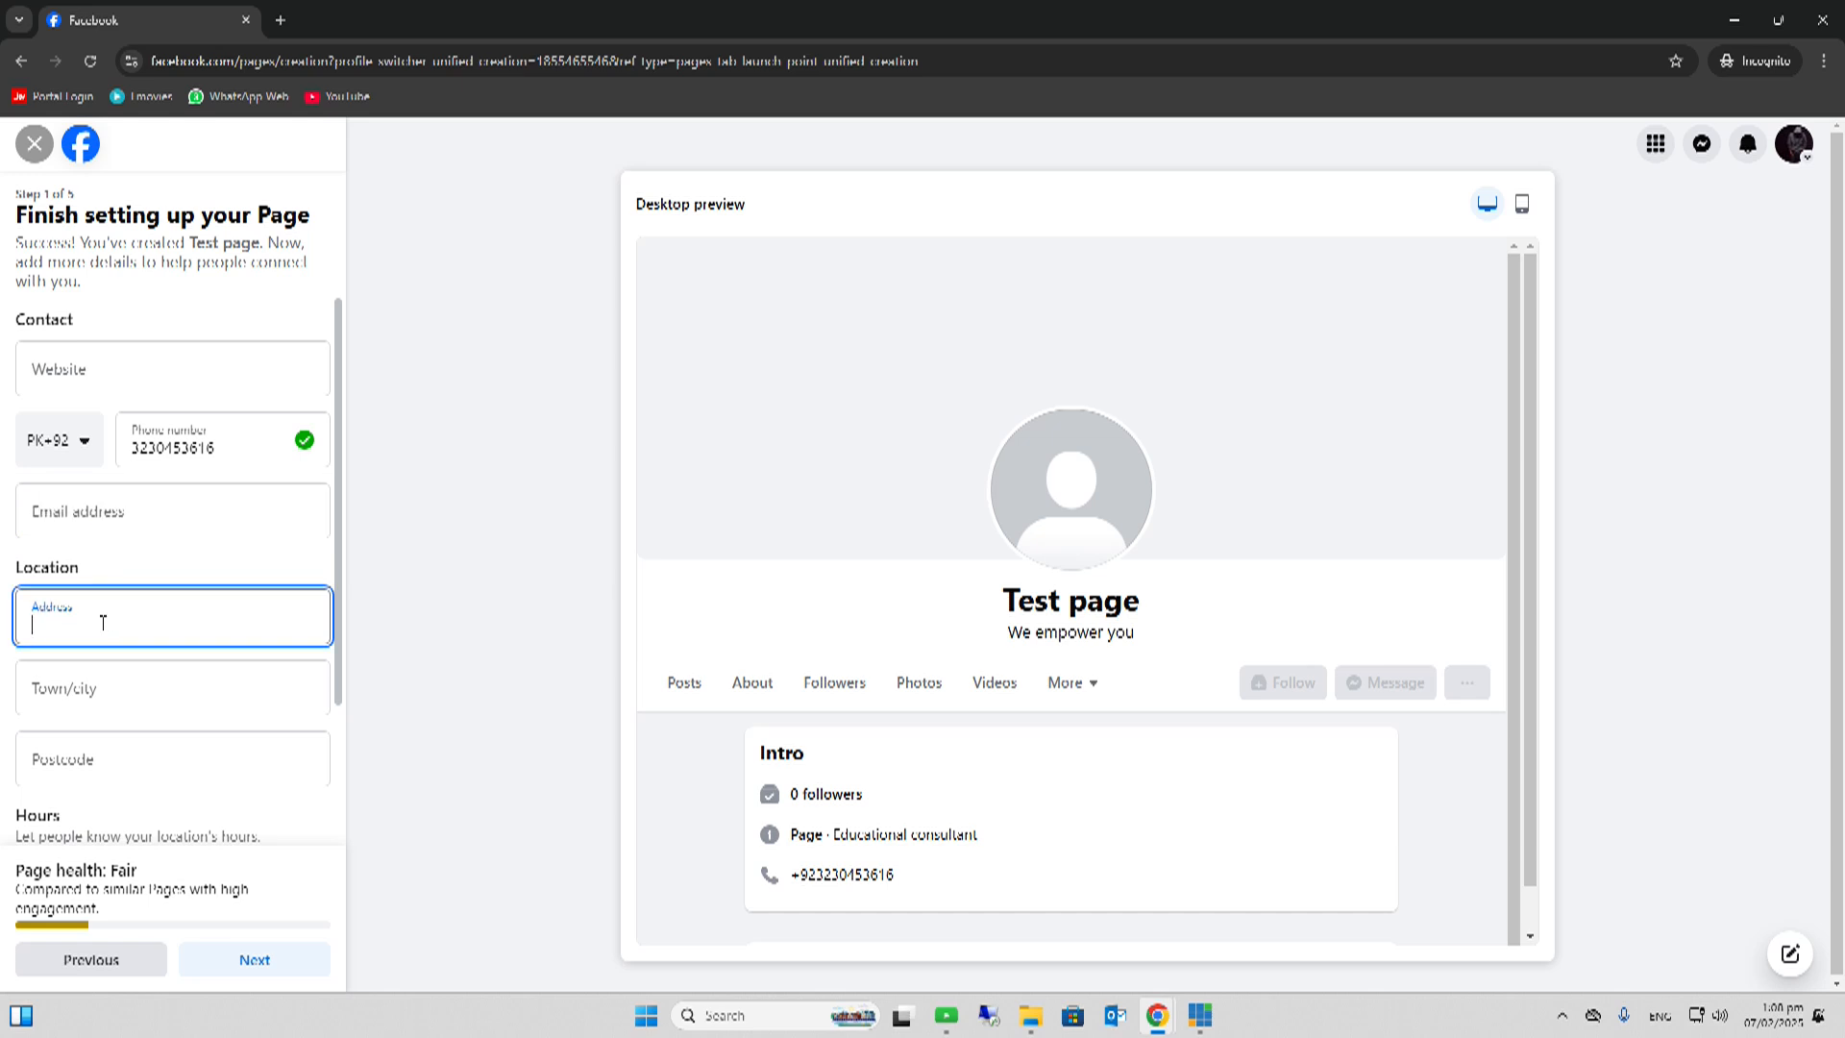
pyautogui.write('Gul')
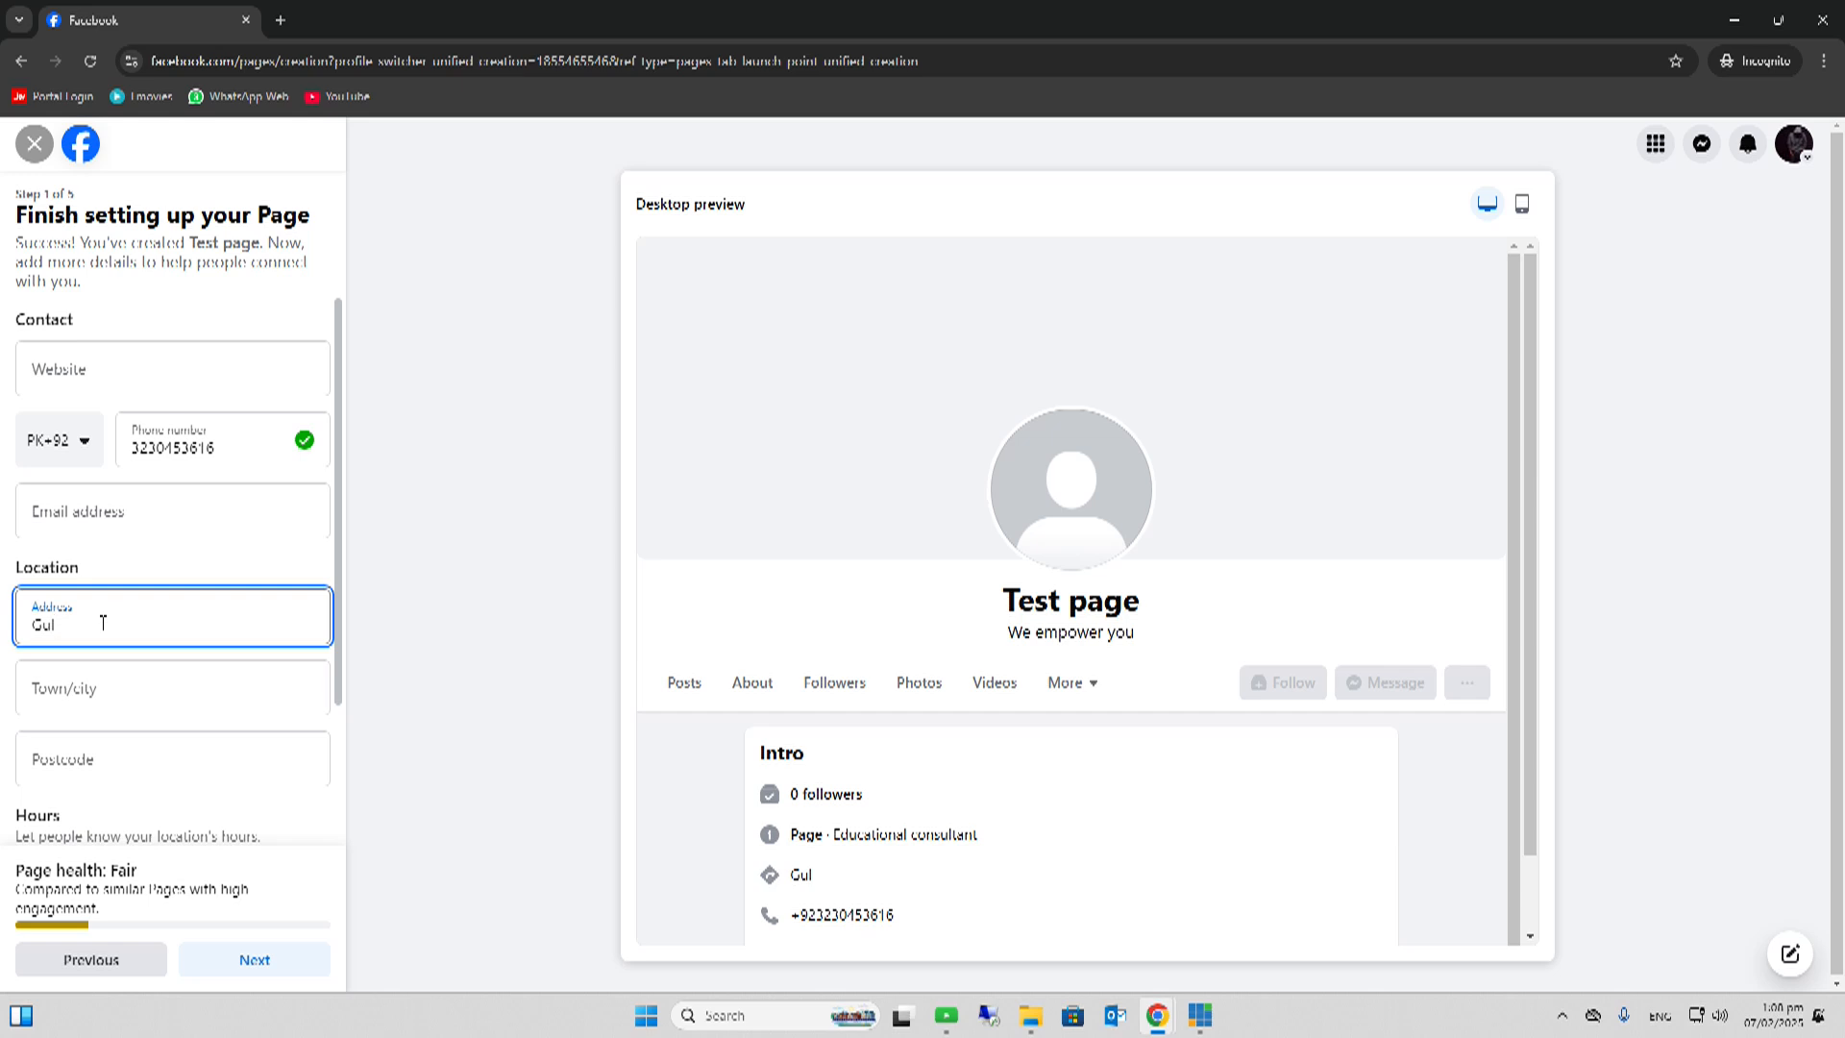
pyautogui.write('berg')
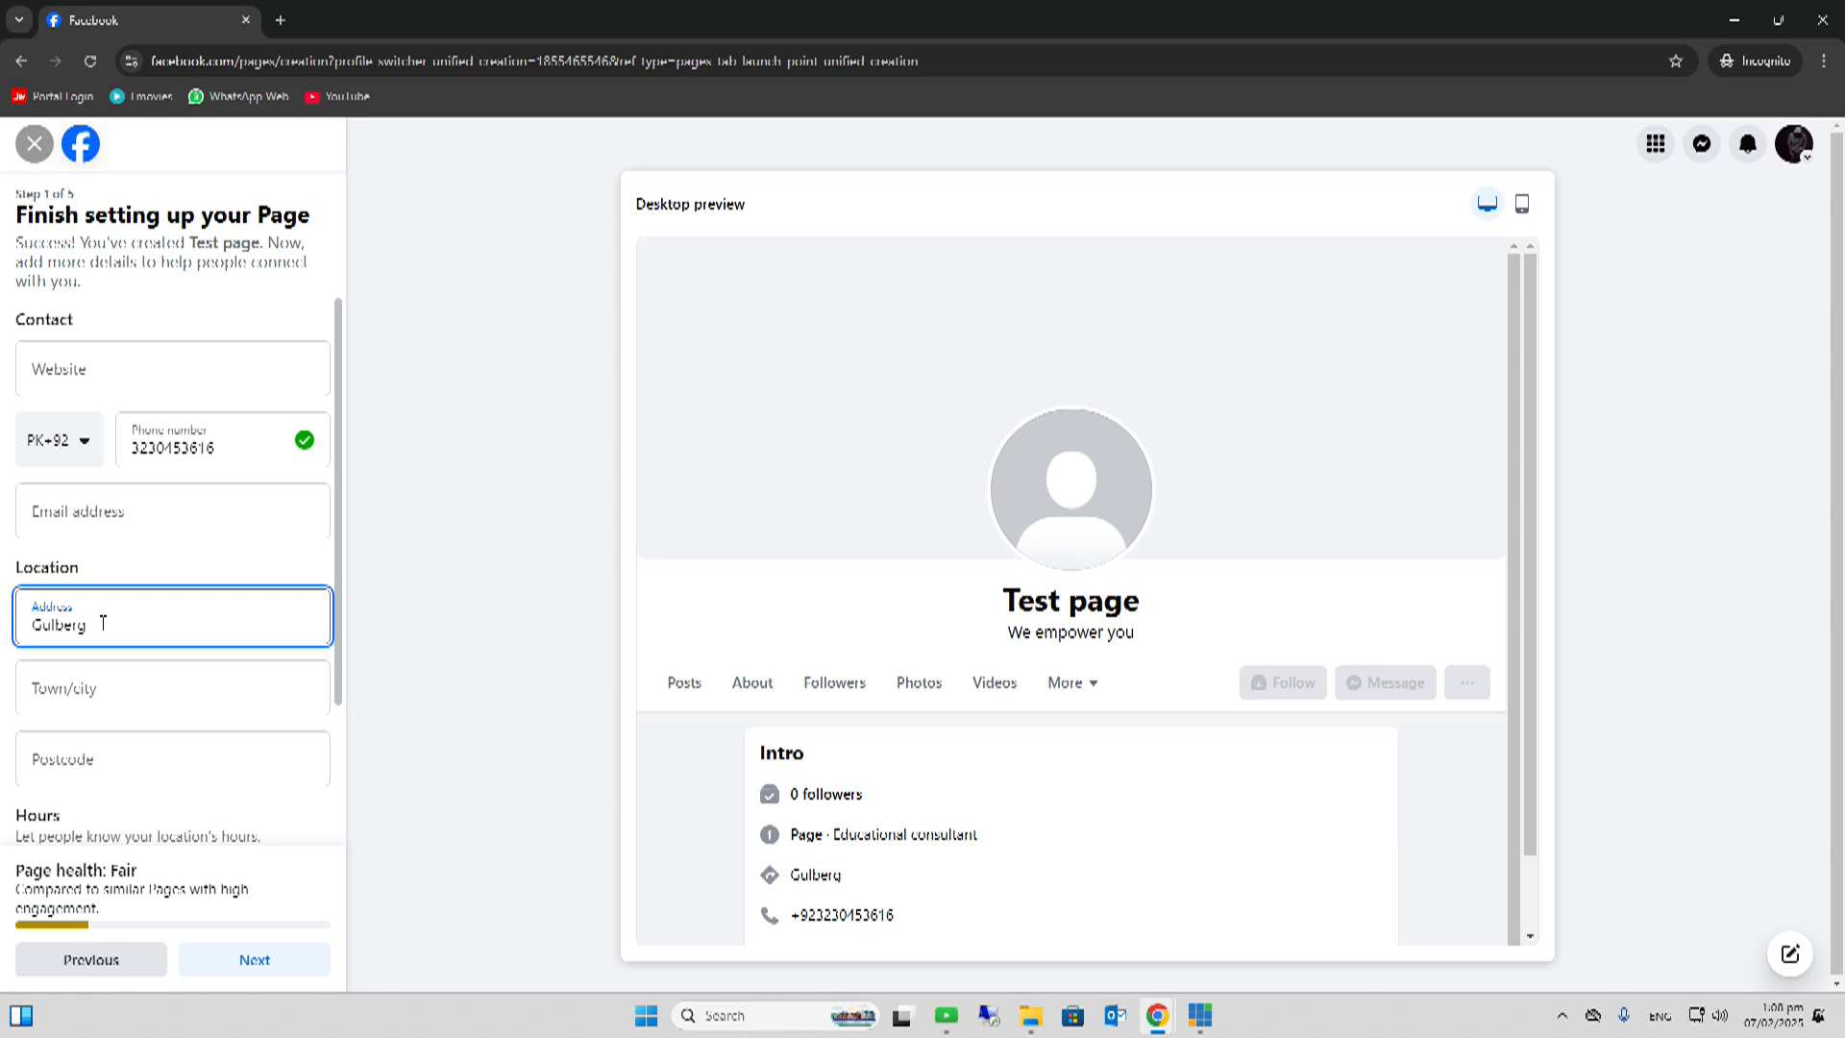
pyautogui.click(104, 695)
pyautogui.write('Lahore')
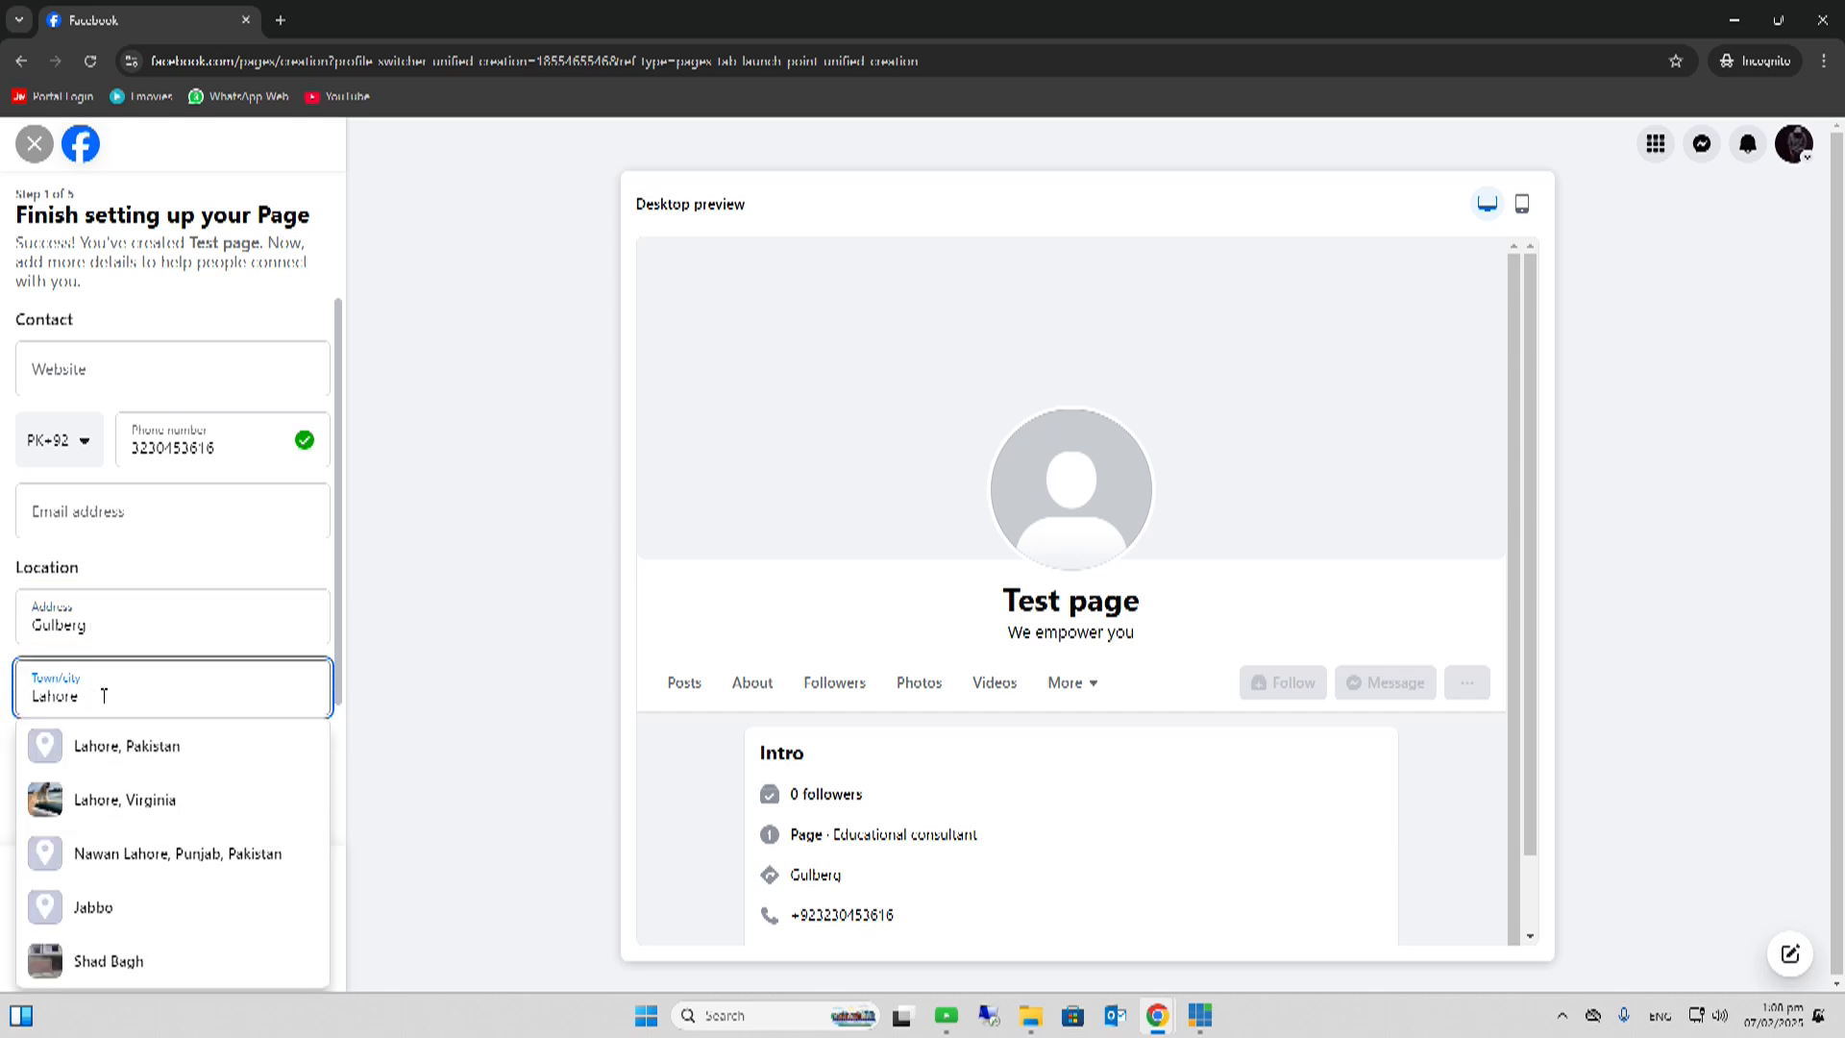
pyautogui.click(115, 742)
pyautogui.click(107, 765)
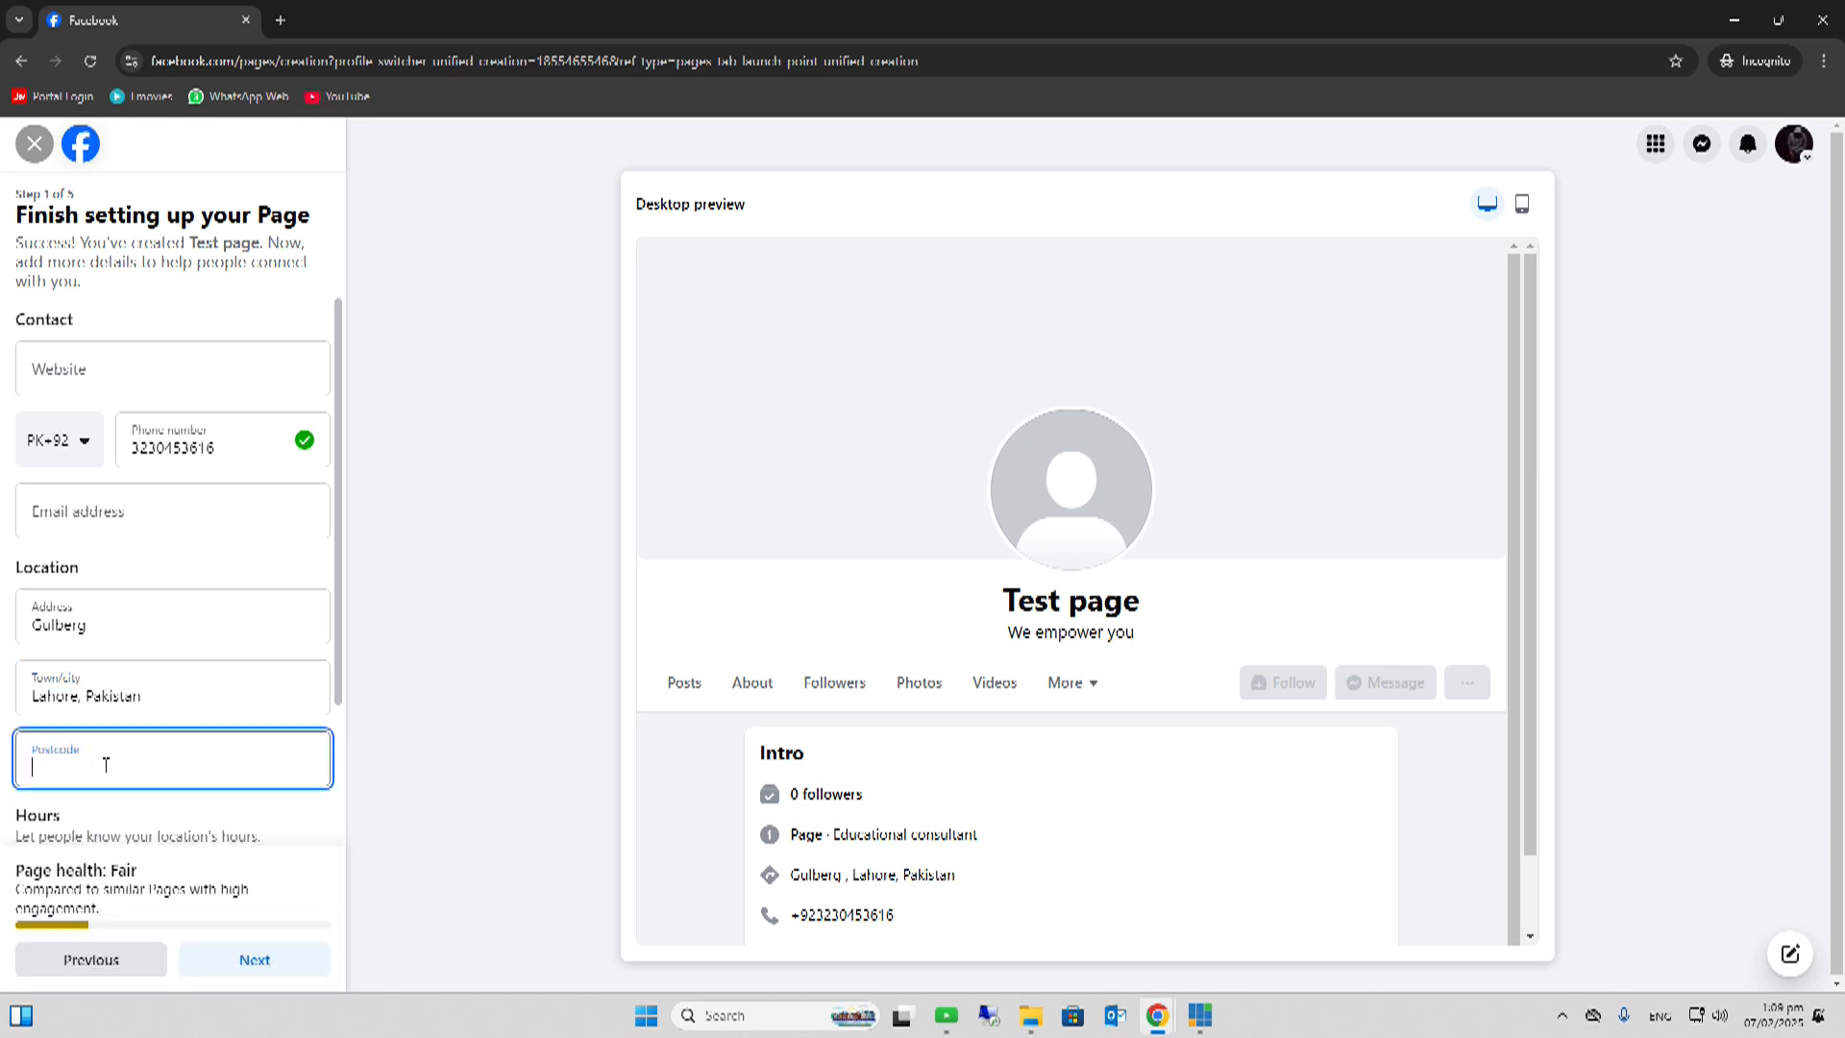
pyautogui.write('54000')
pyautogui.scroll(-2, 105, 765)
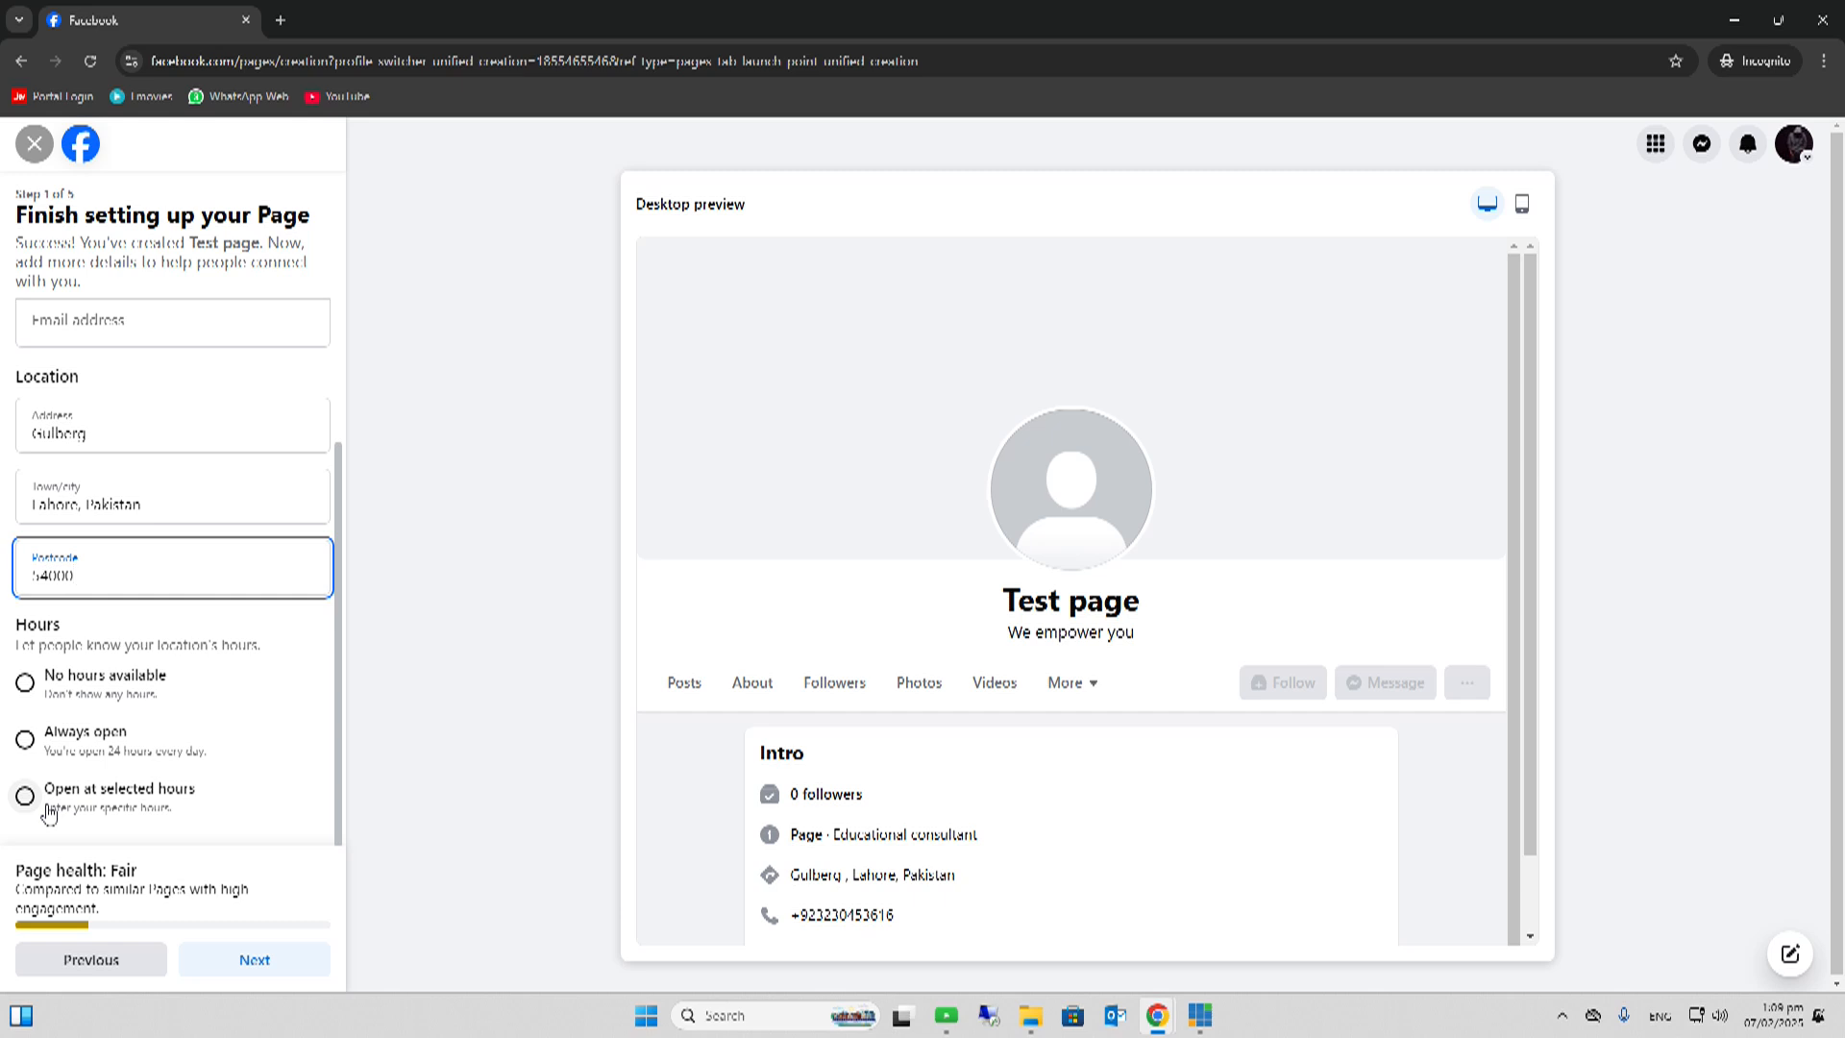
pyautogui.click(24, 739)
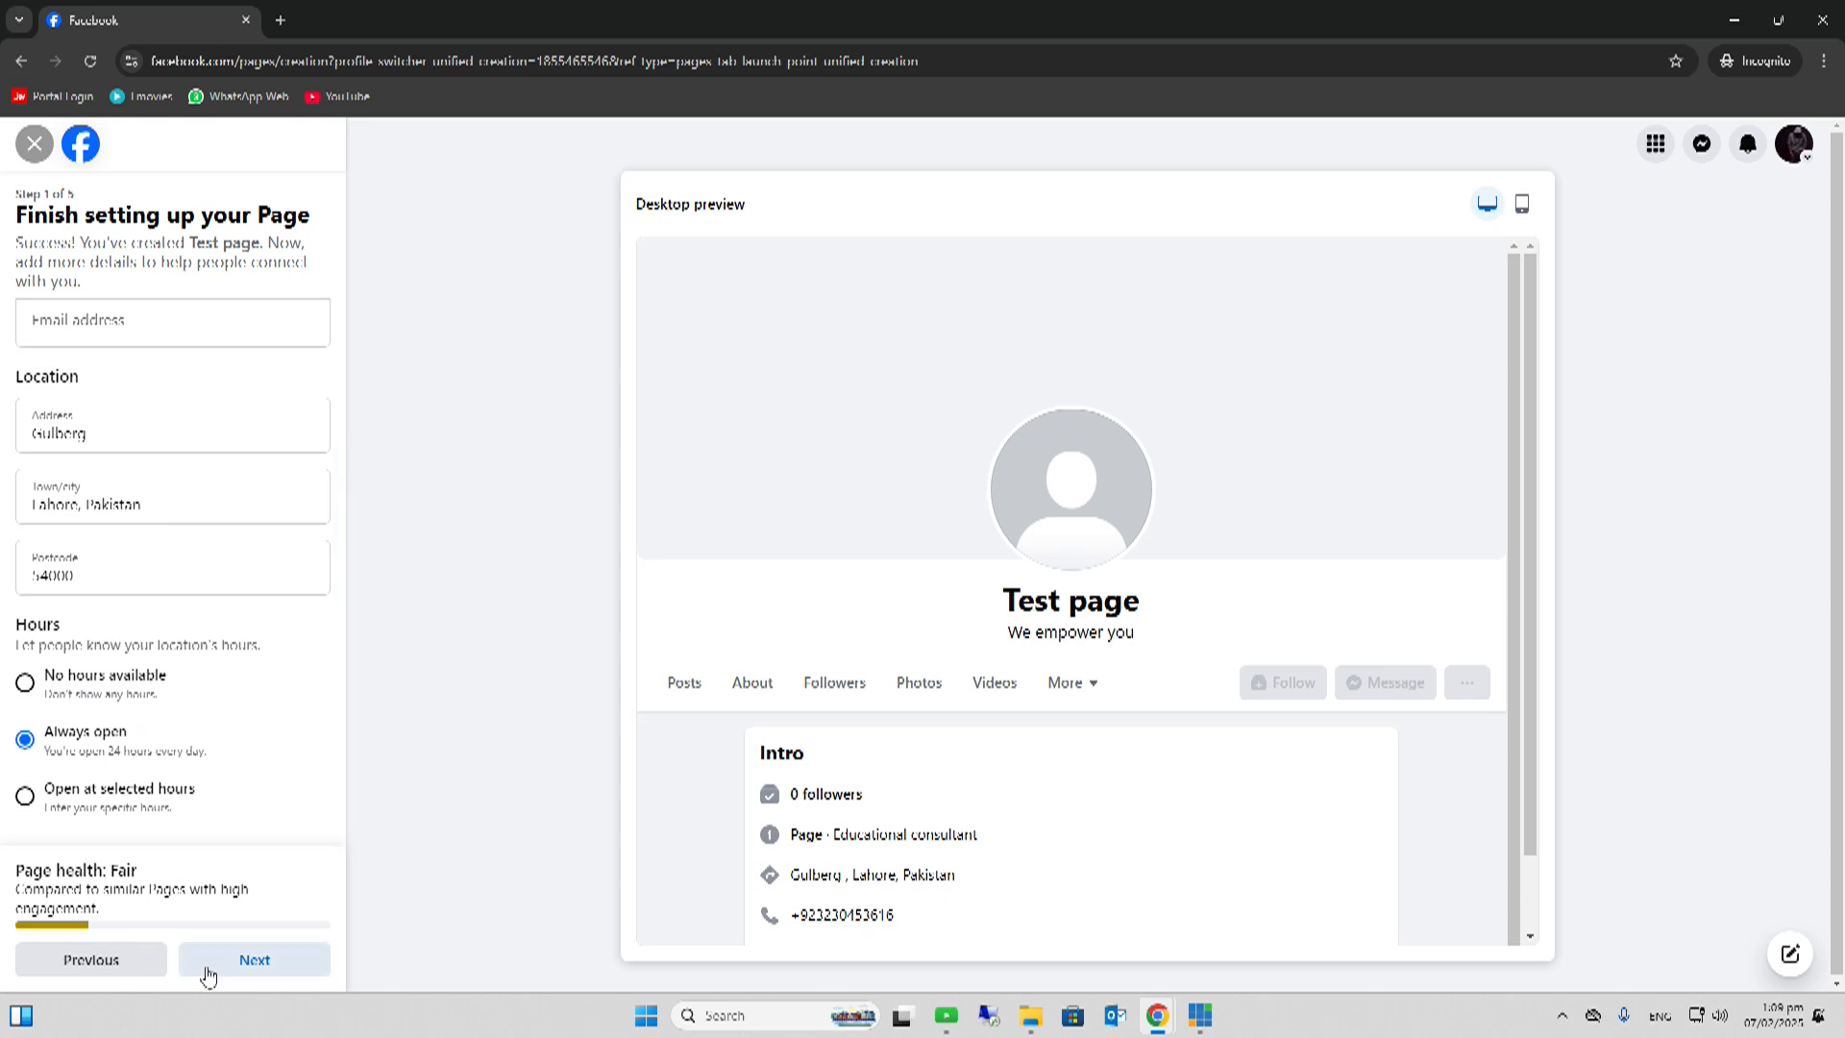
# - Advance to Step 2, Customise your Page, closing the profile picture file picker without an image
pyautogui.click(252, 961)
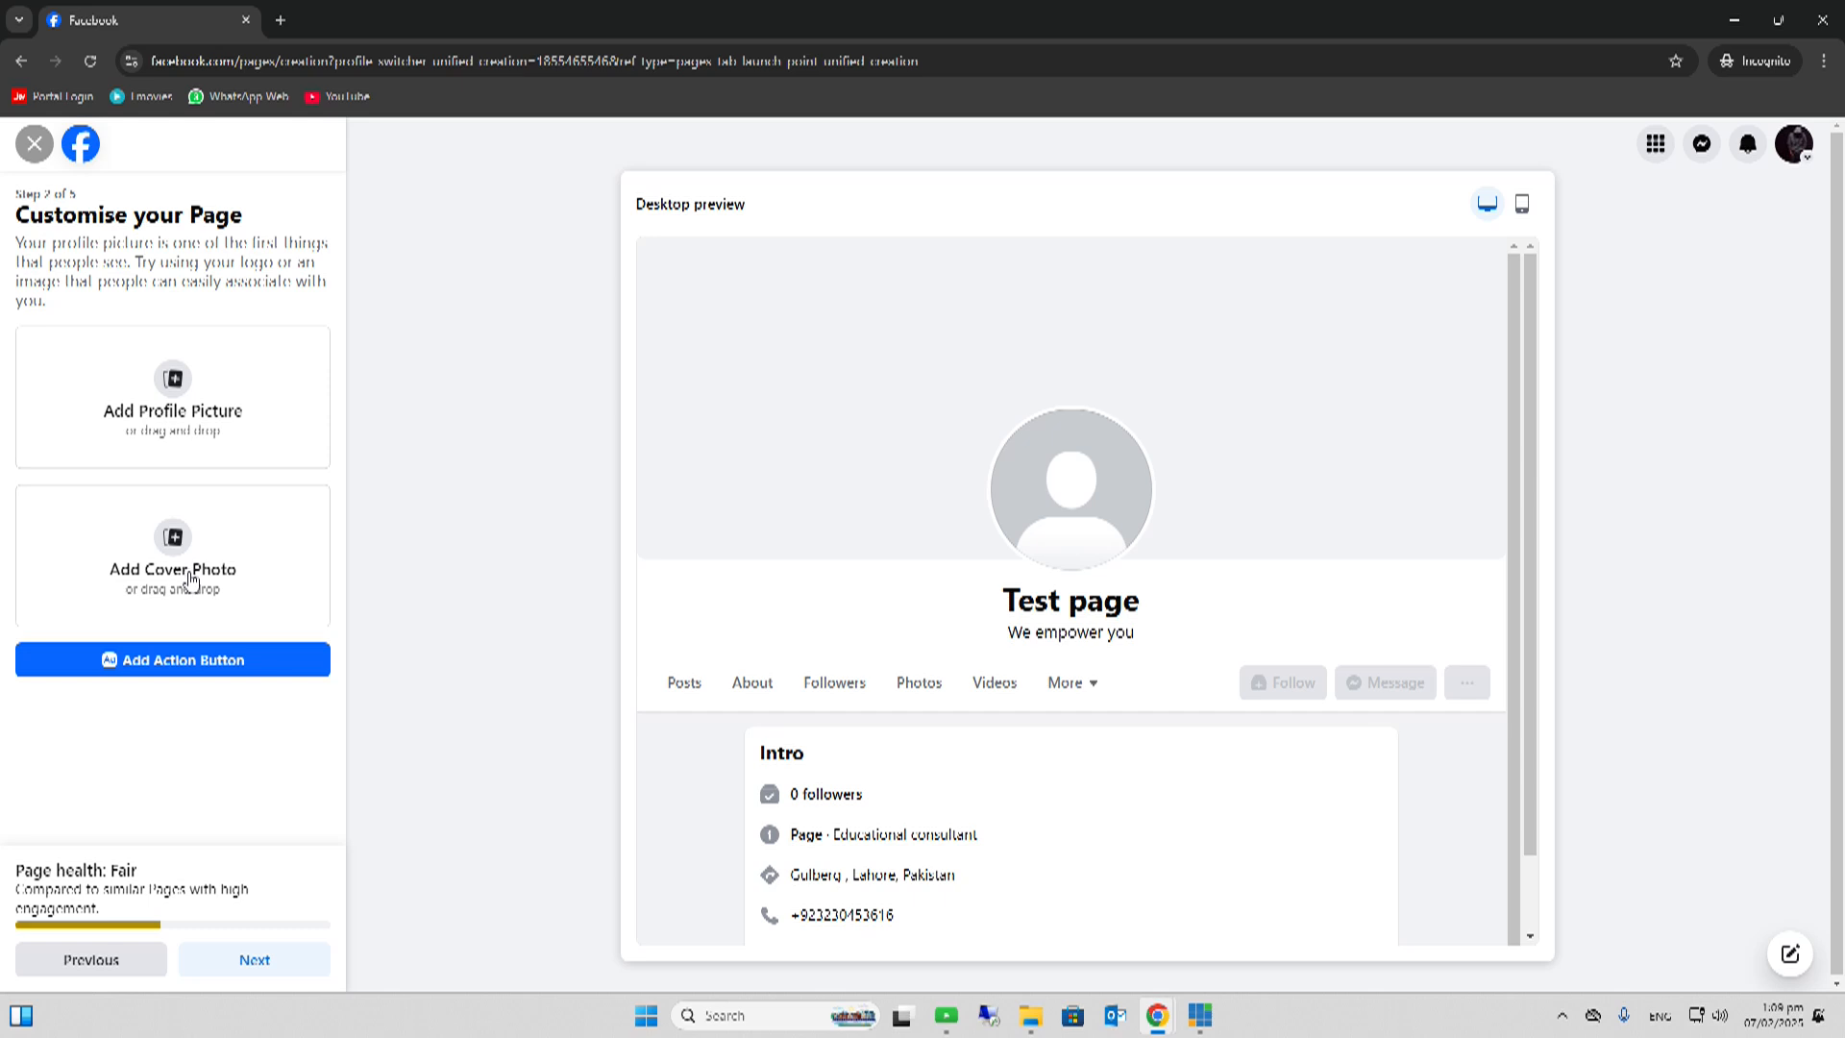
pyautogui.click(189, 415)
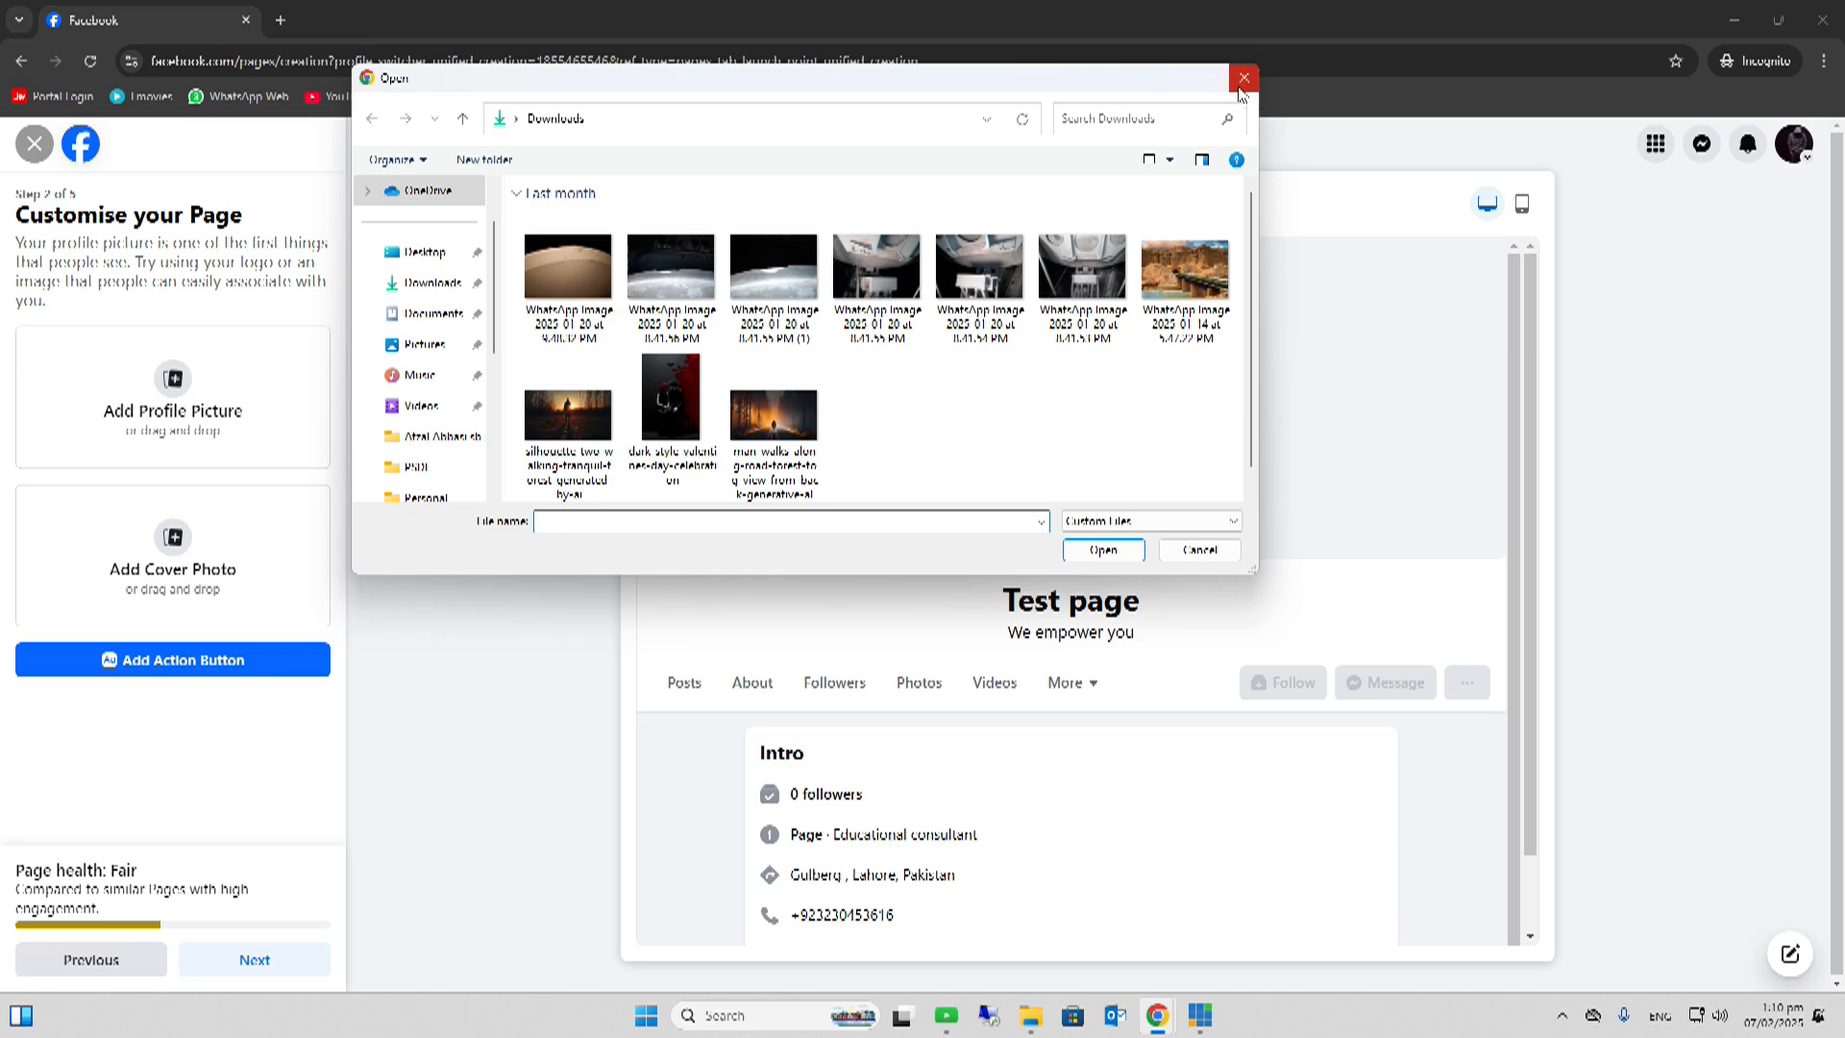
pyautogui.click(1242, 78)
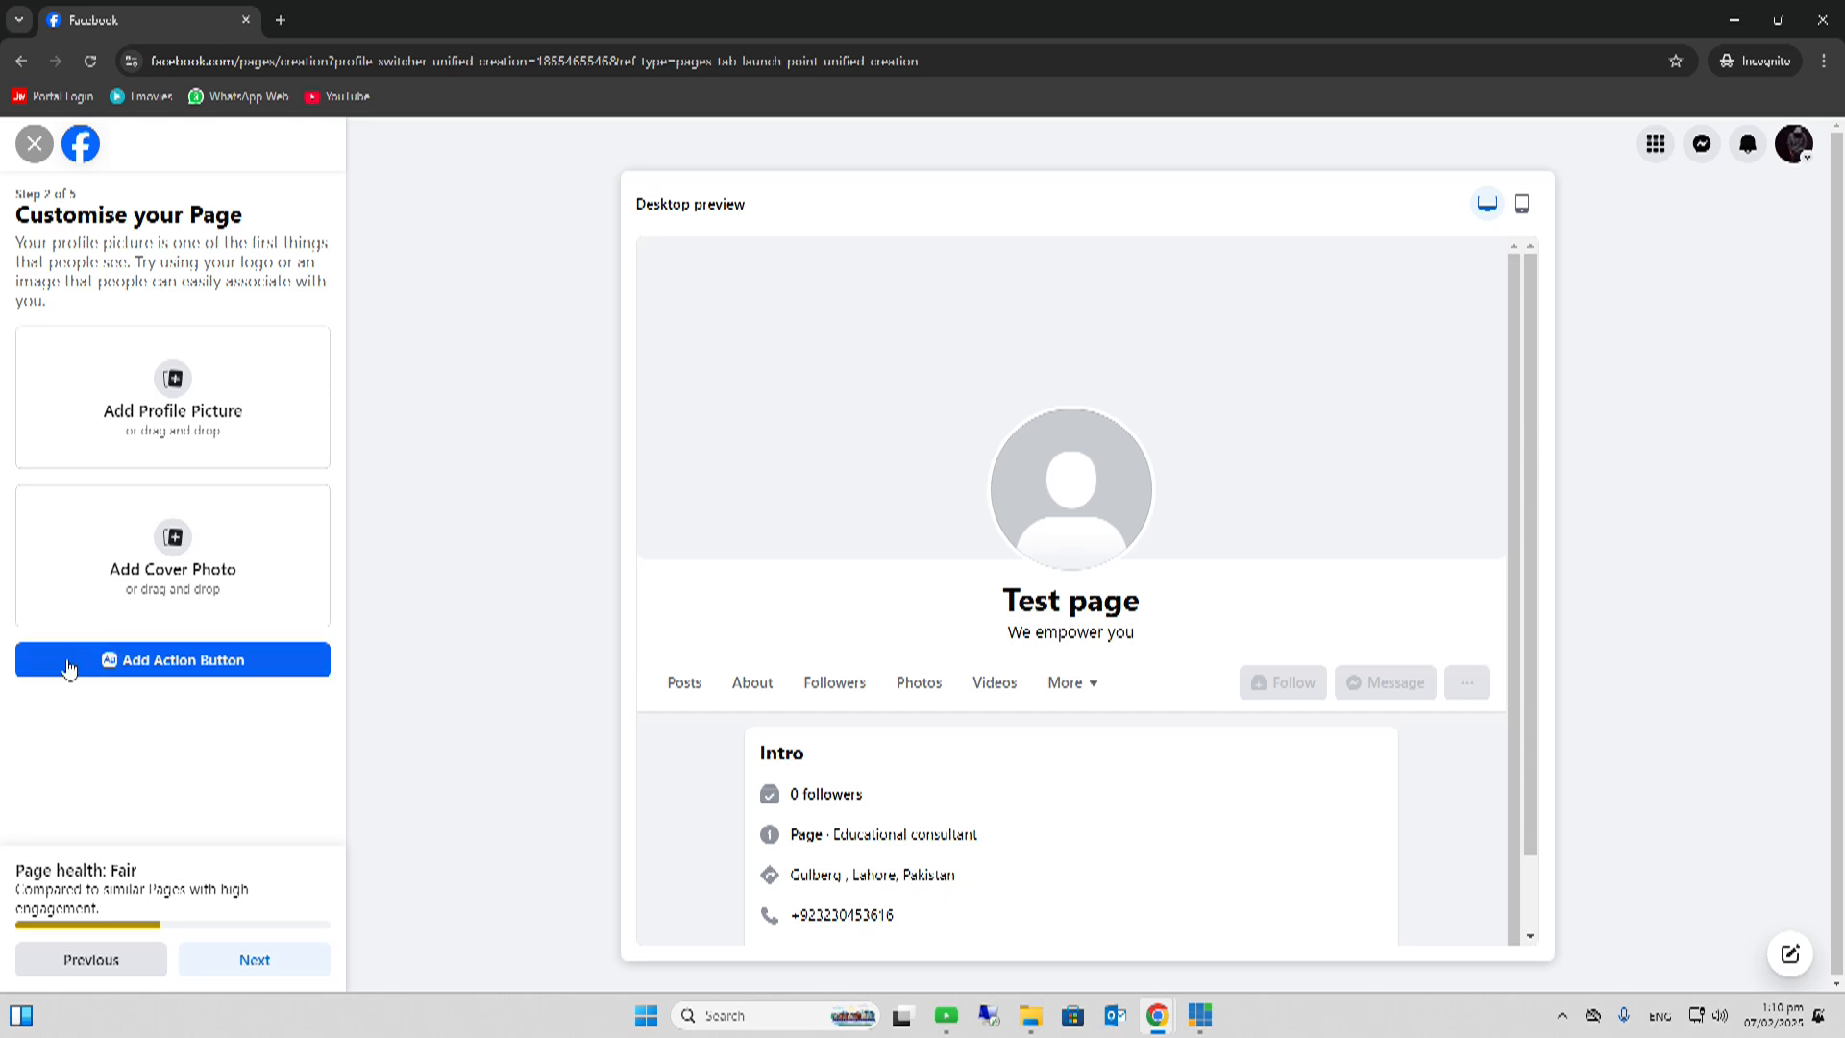
# - Add and save a Send message action button for Test page
pyautogui.click(192, 672)
pyautogui.click(871, 720)
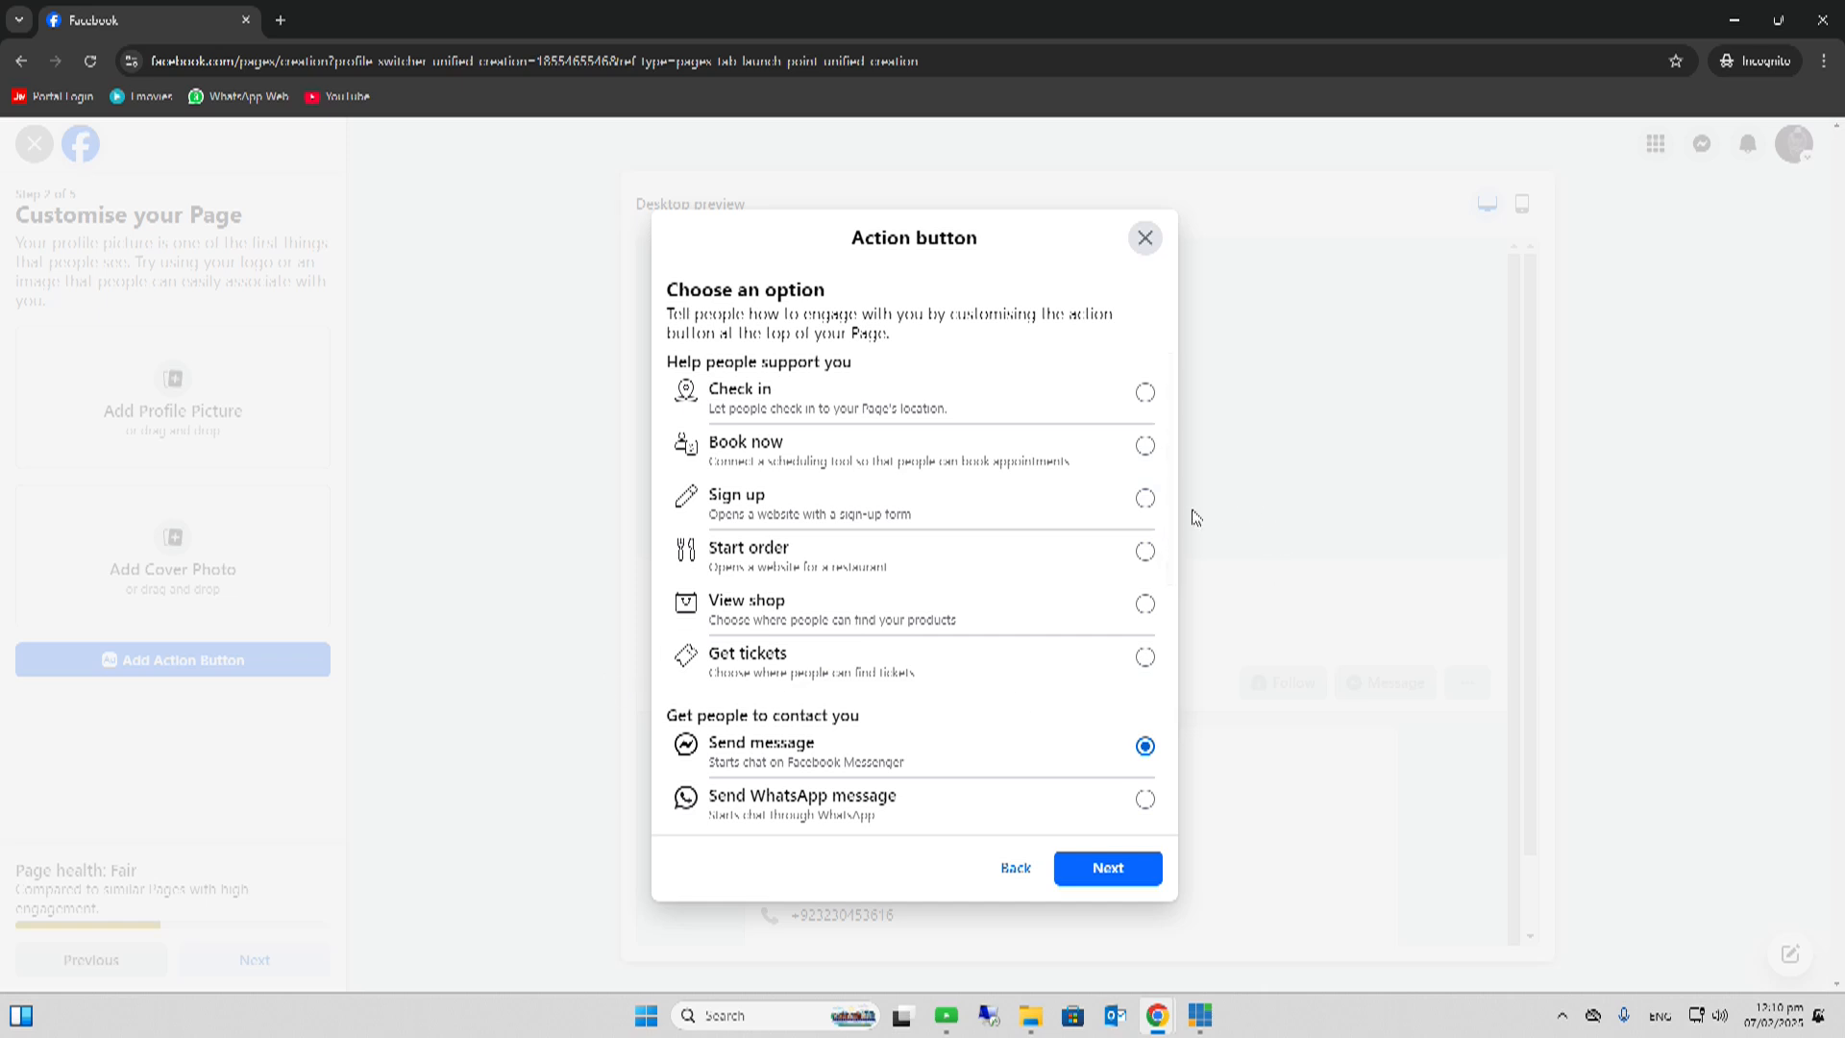
pyautogui.scroll(-3, 1173, 663)
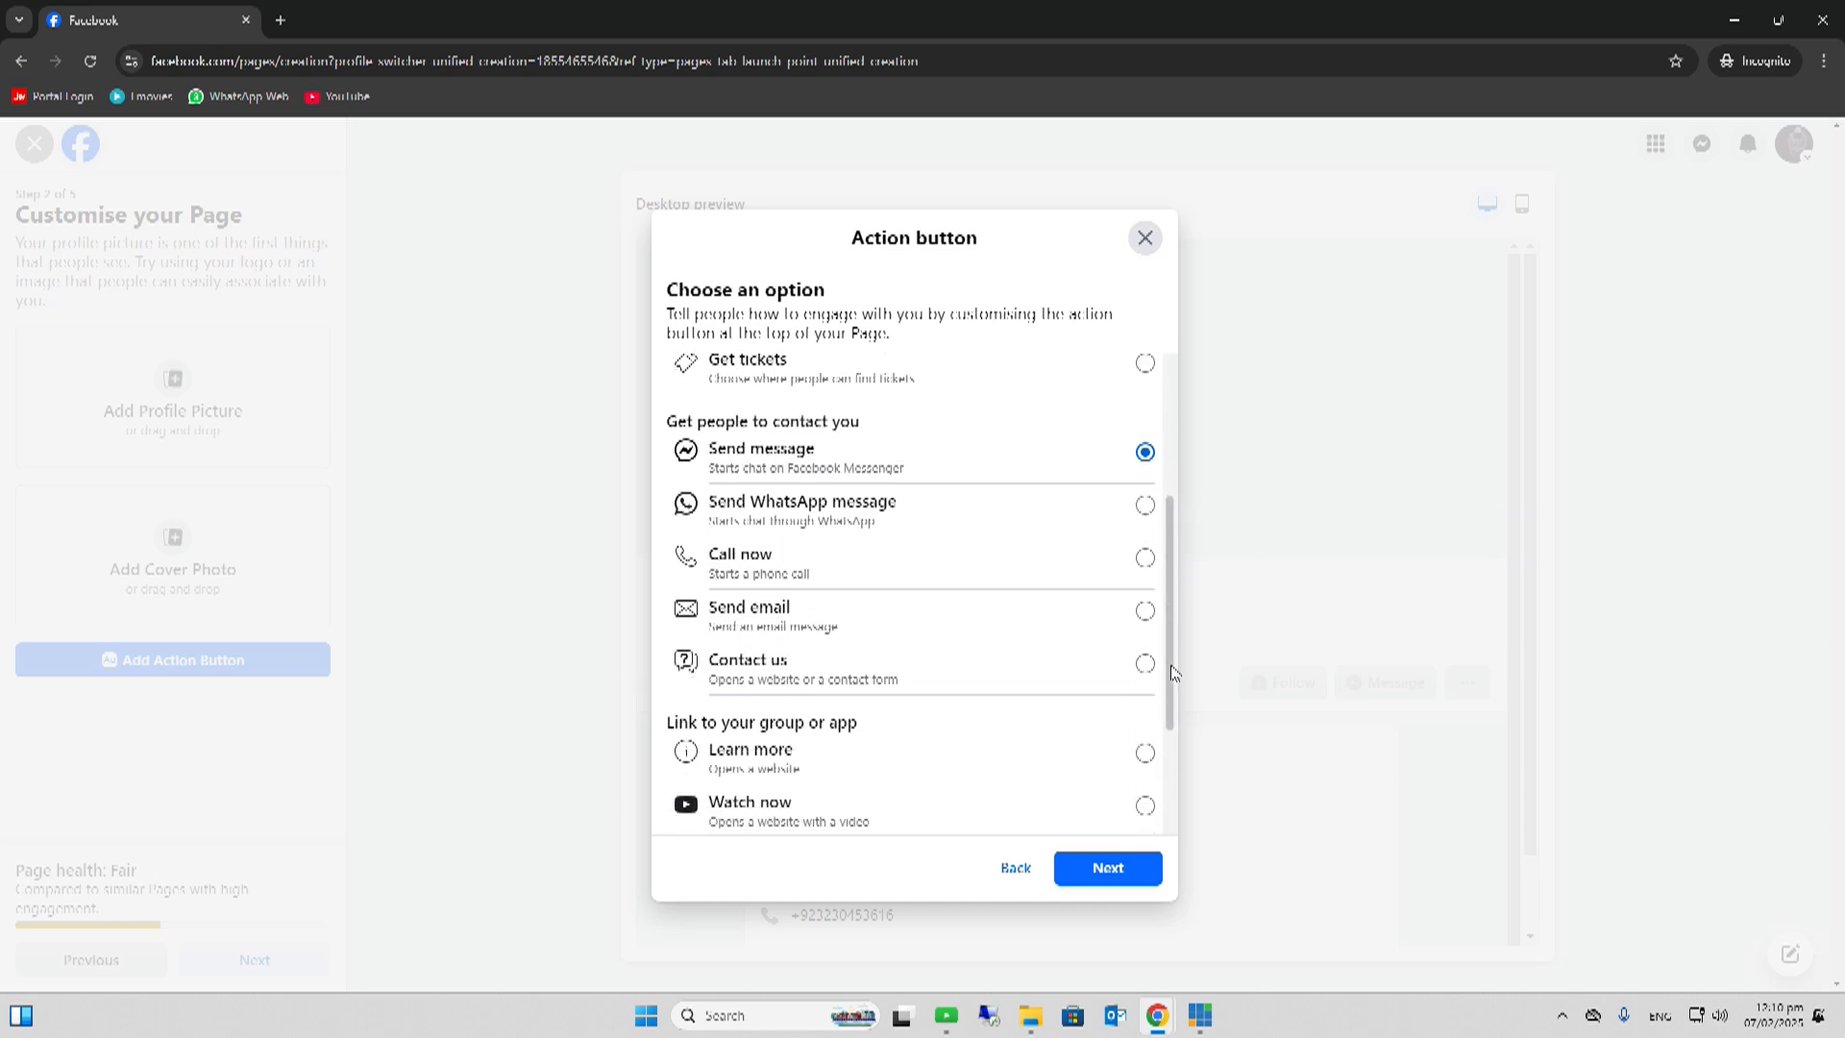
pyautogui.moveTo(1170, 672); pyautogui.dragTo(1171, 654)
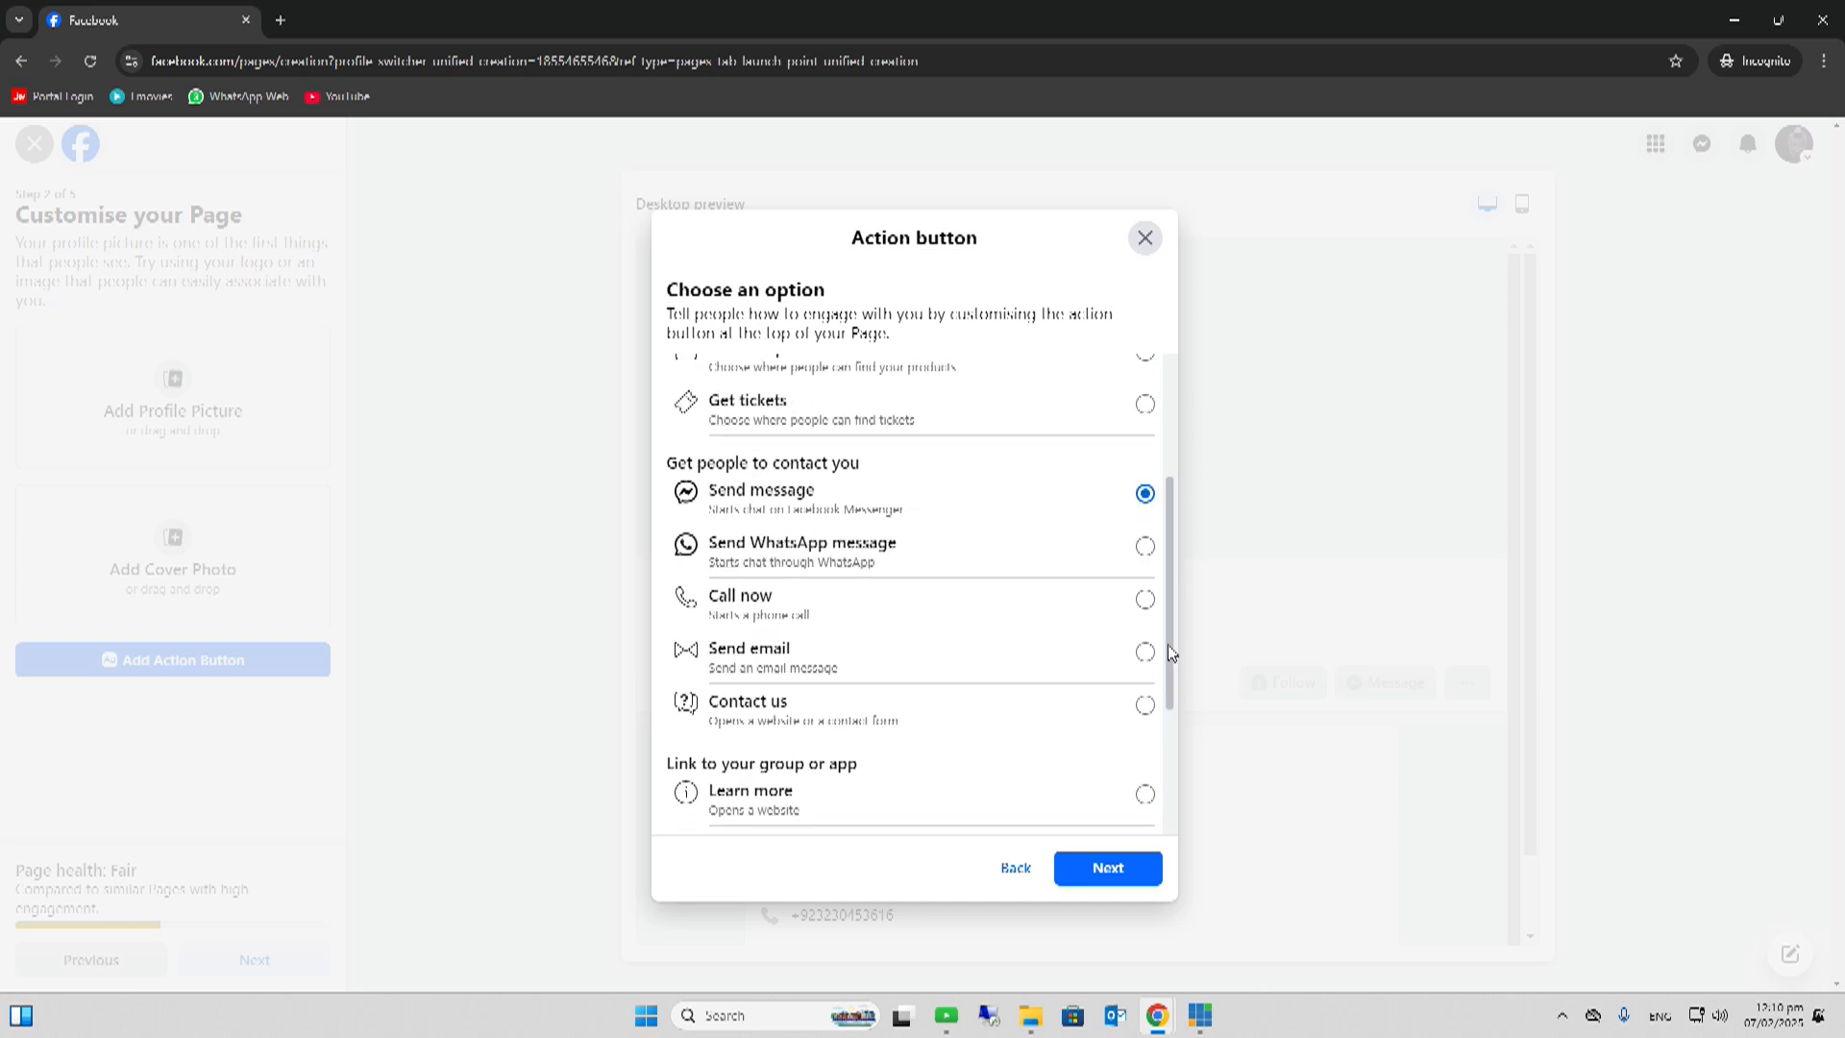
pyautogui.click(1106, 867)
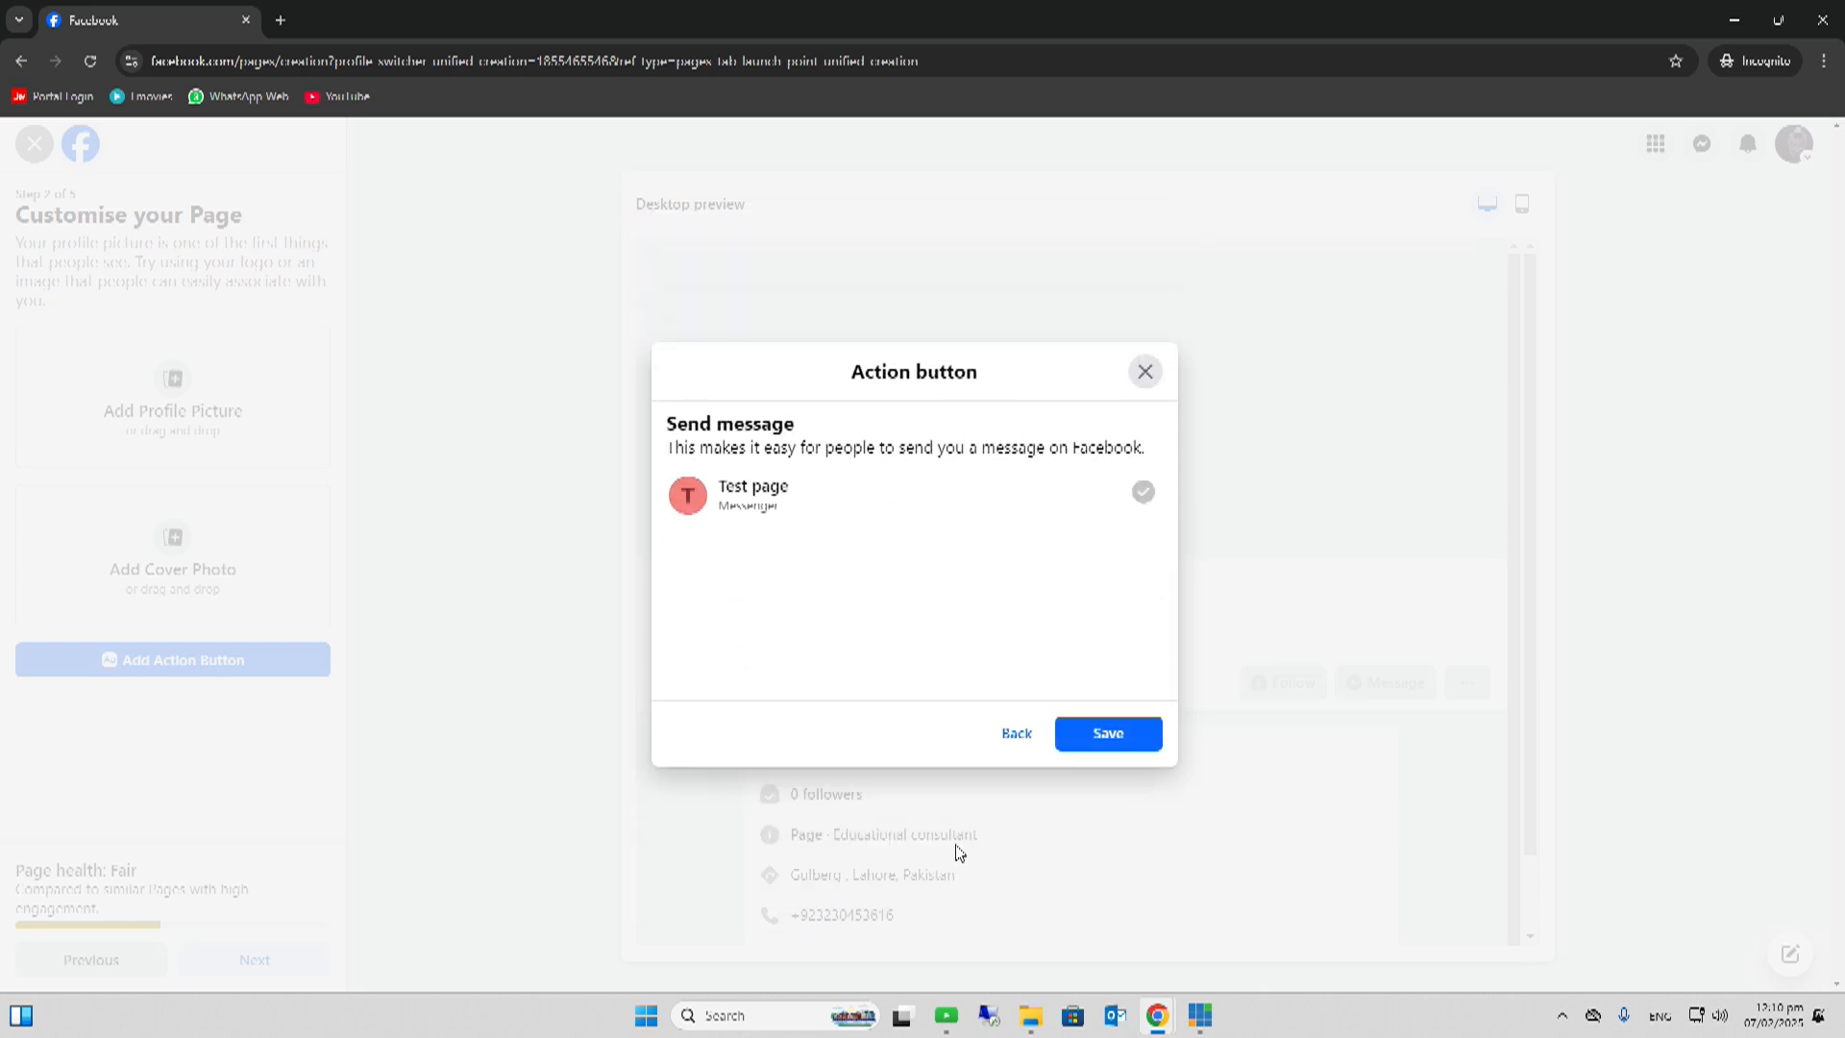
pyautogui.click(1110, 732)
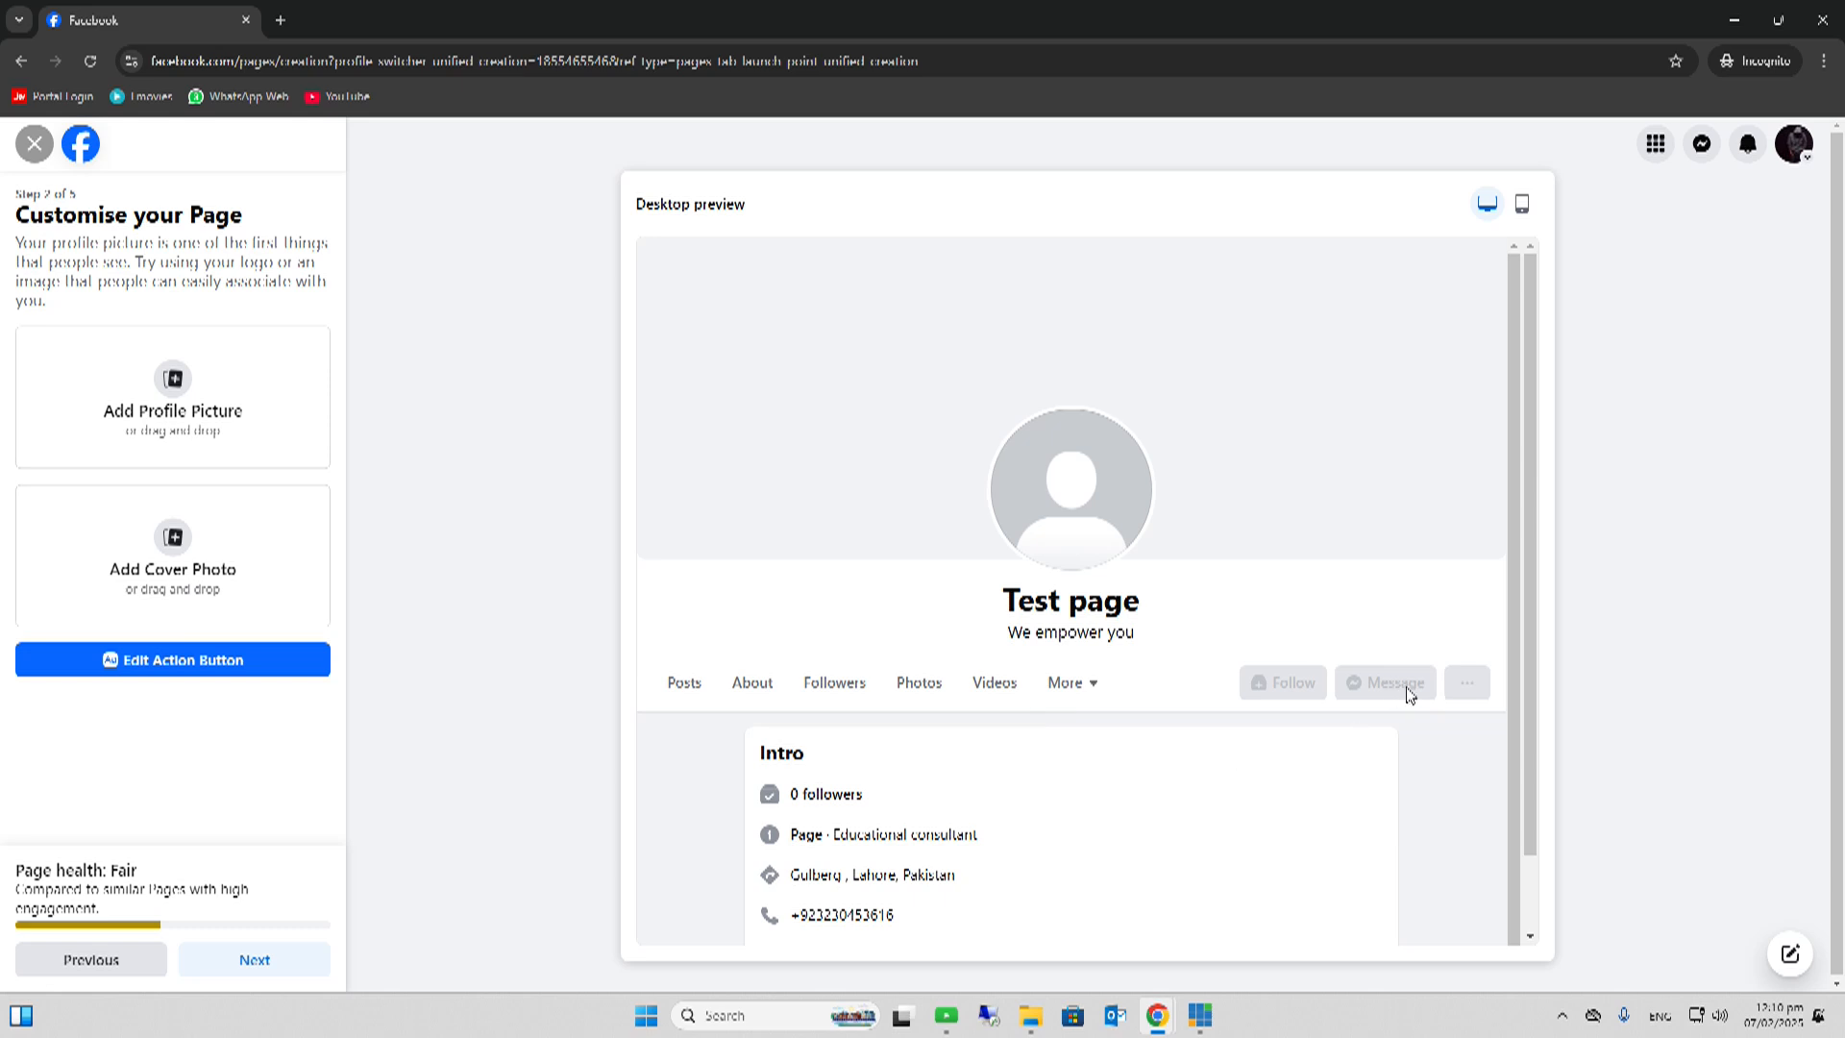
# - Advance to the WhatsApp step and set its phone country code to Pakistan (PK+92)
pyautogui.click(272, 967)
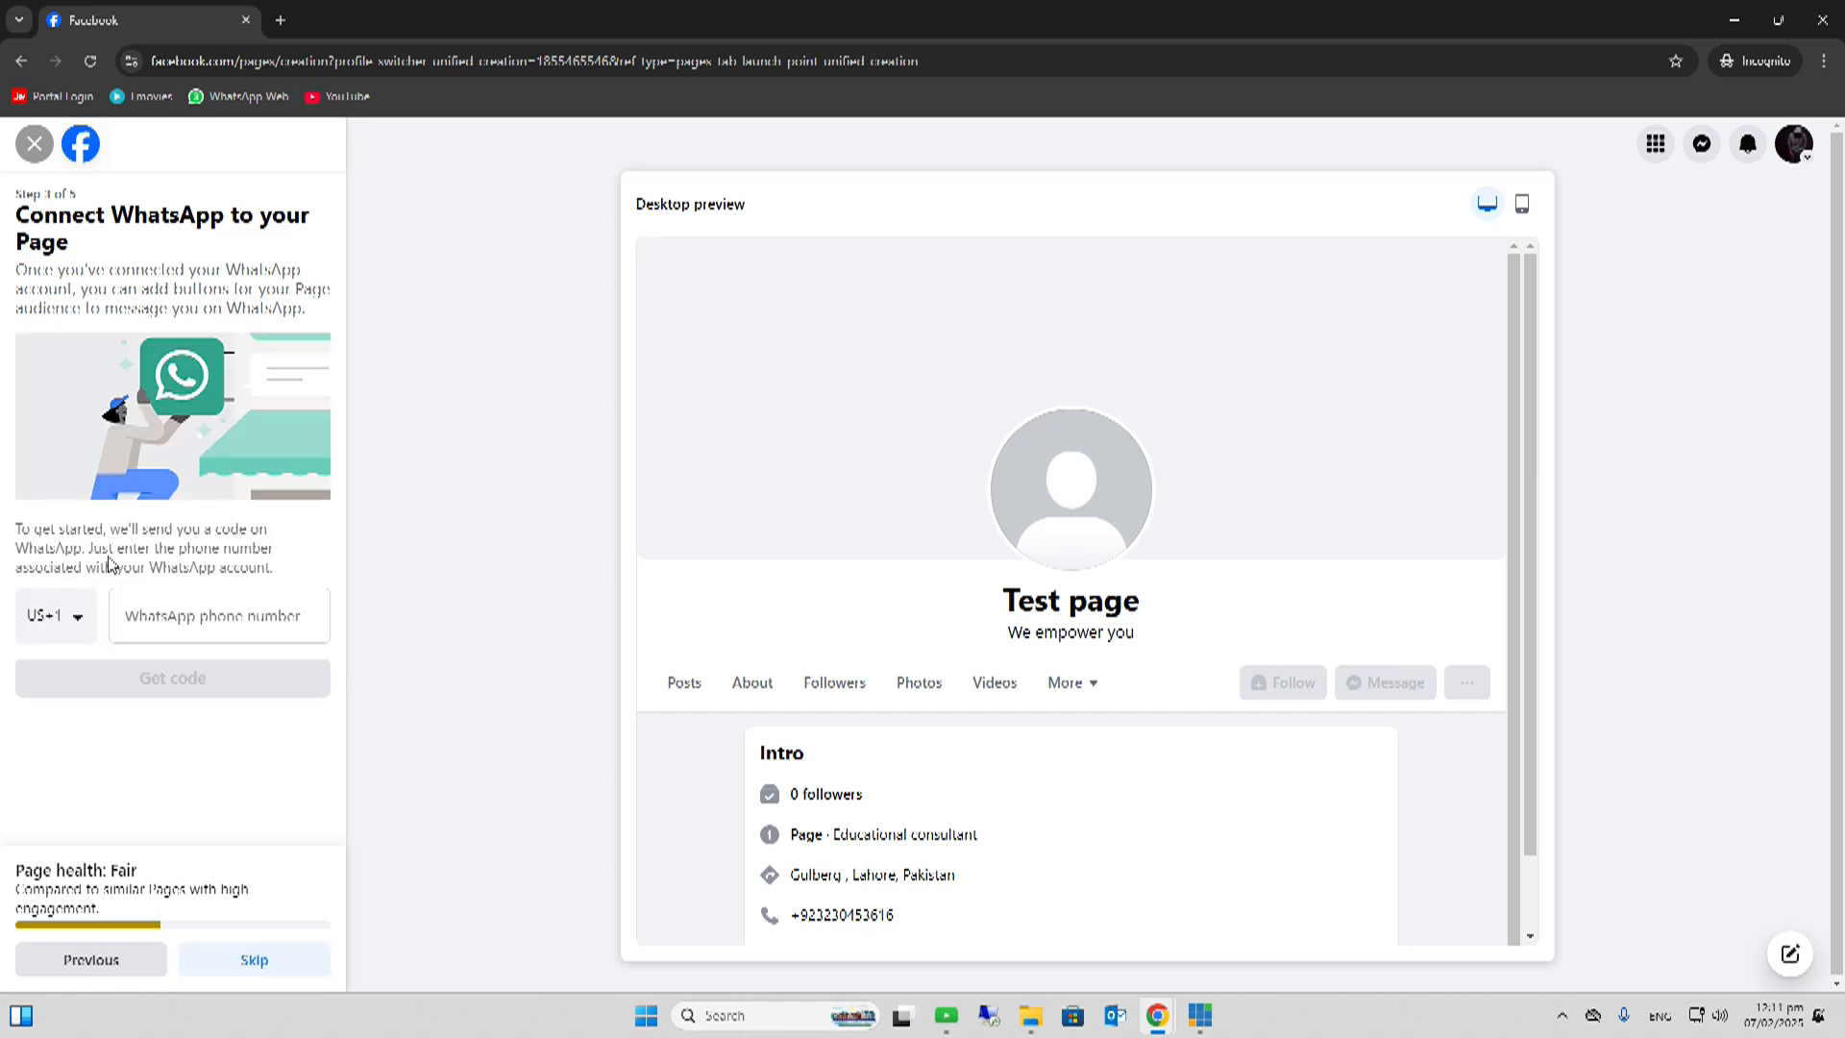
pyautogui.click(122, 626)
pyautogui.click(75, 624)
pyautogui.click(73, 659)
pyautogui.write('pakis')
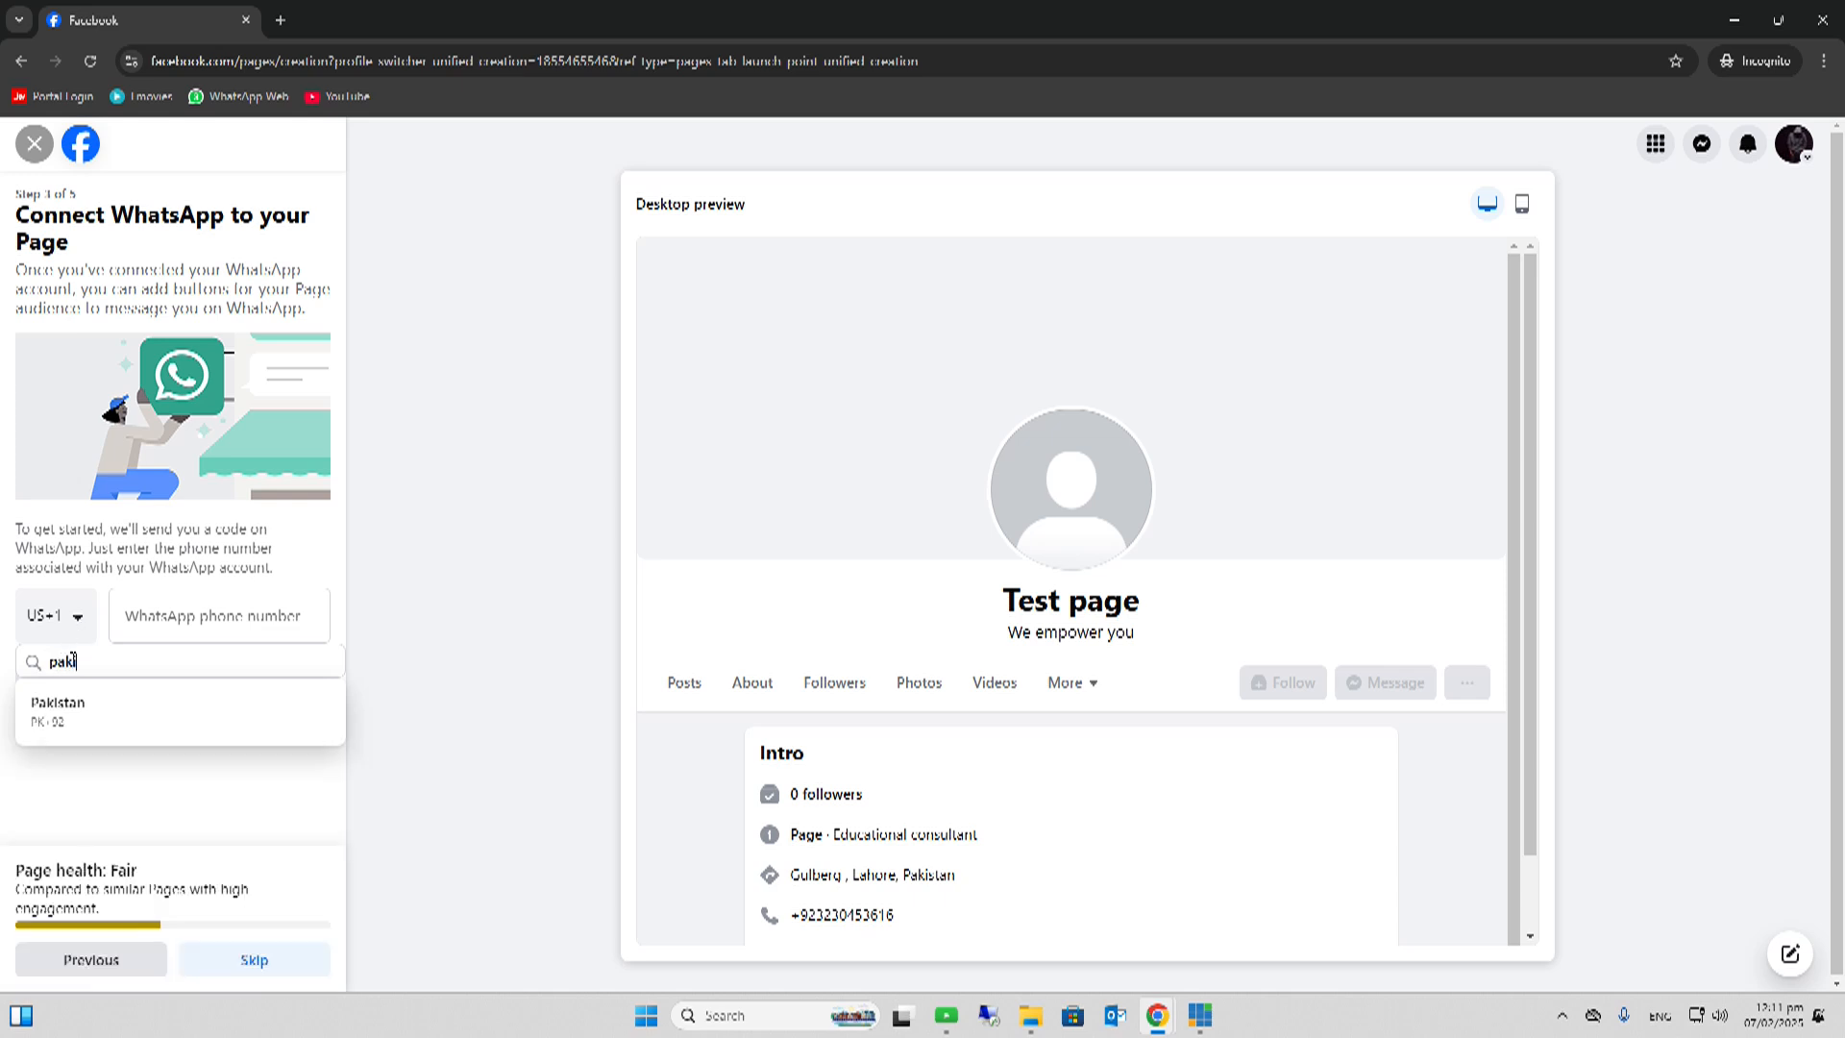
pyautogui.click(50, 716)
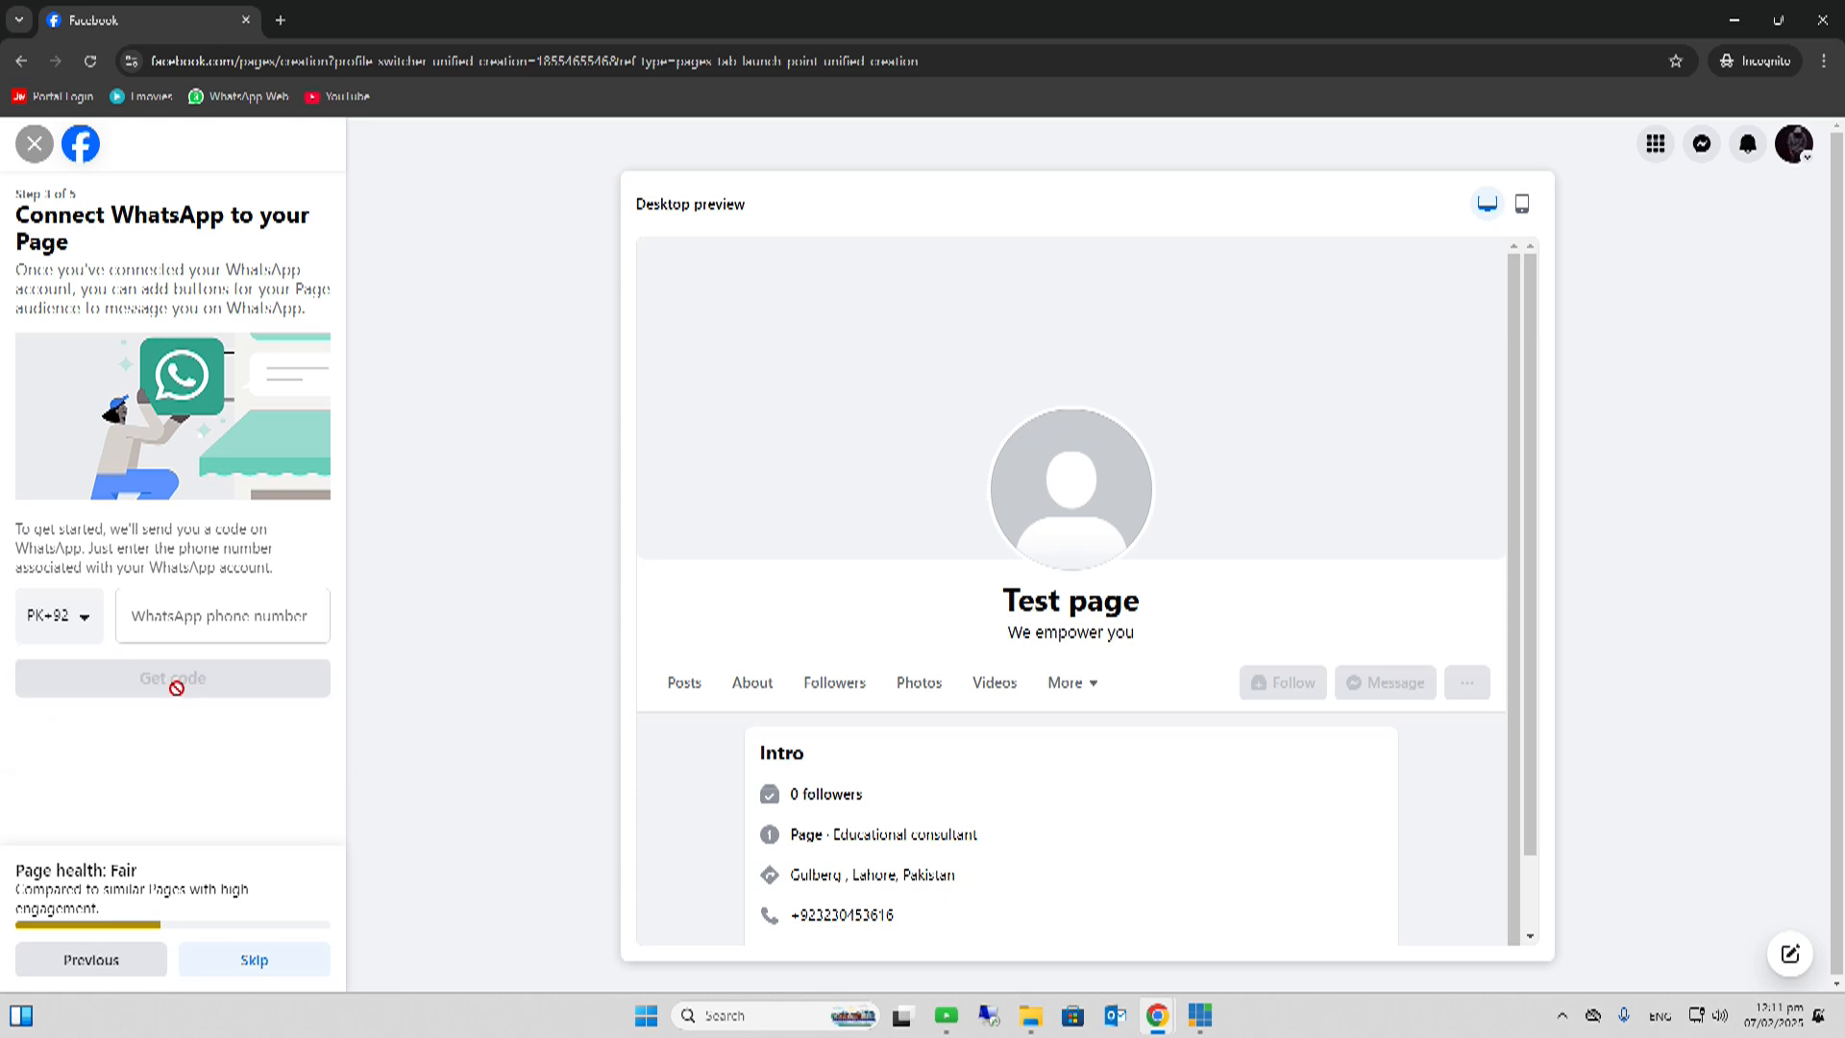
pyautogui.click(174, 619)
# - Skip the WhatsApp and Build your Page audience steps to reach step 5
pyautogui.click(256, 961)
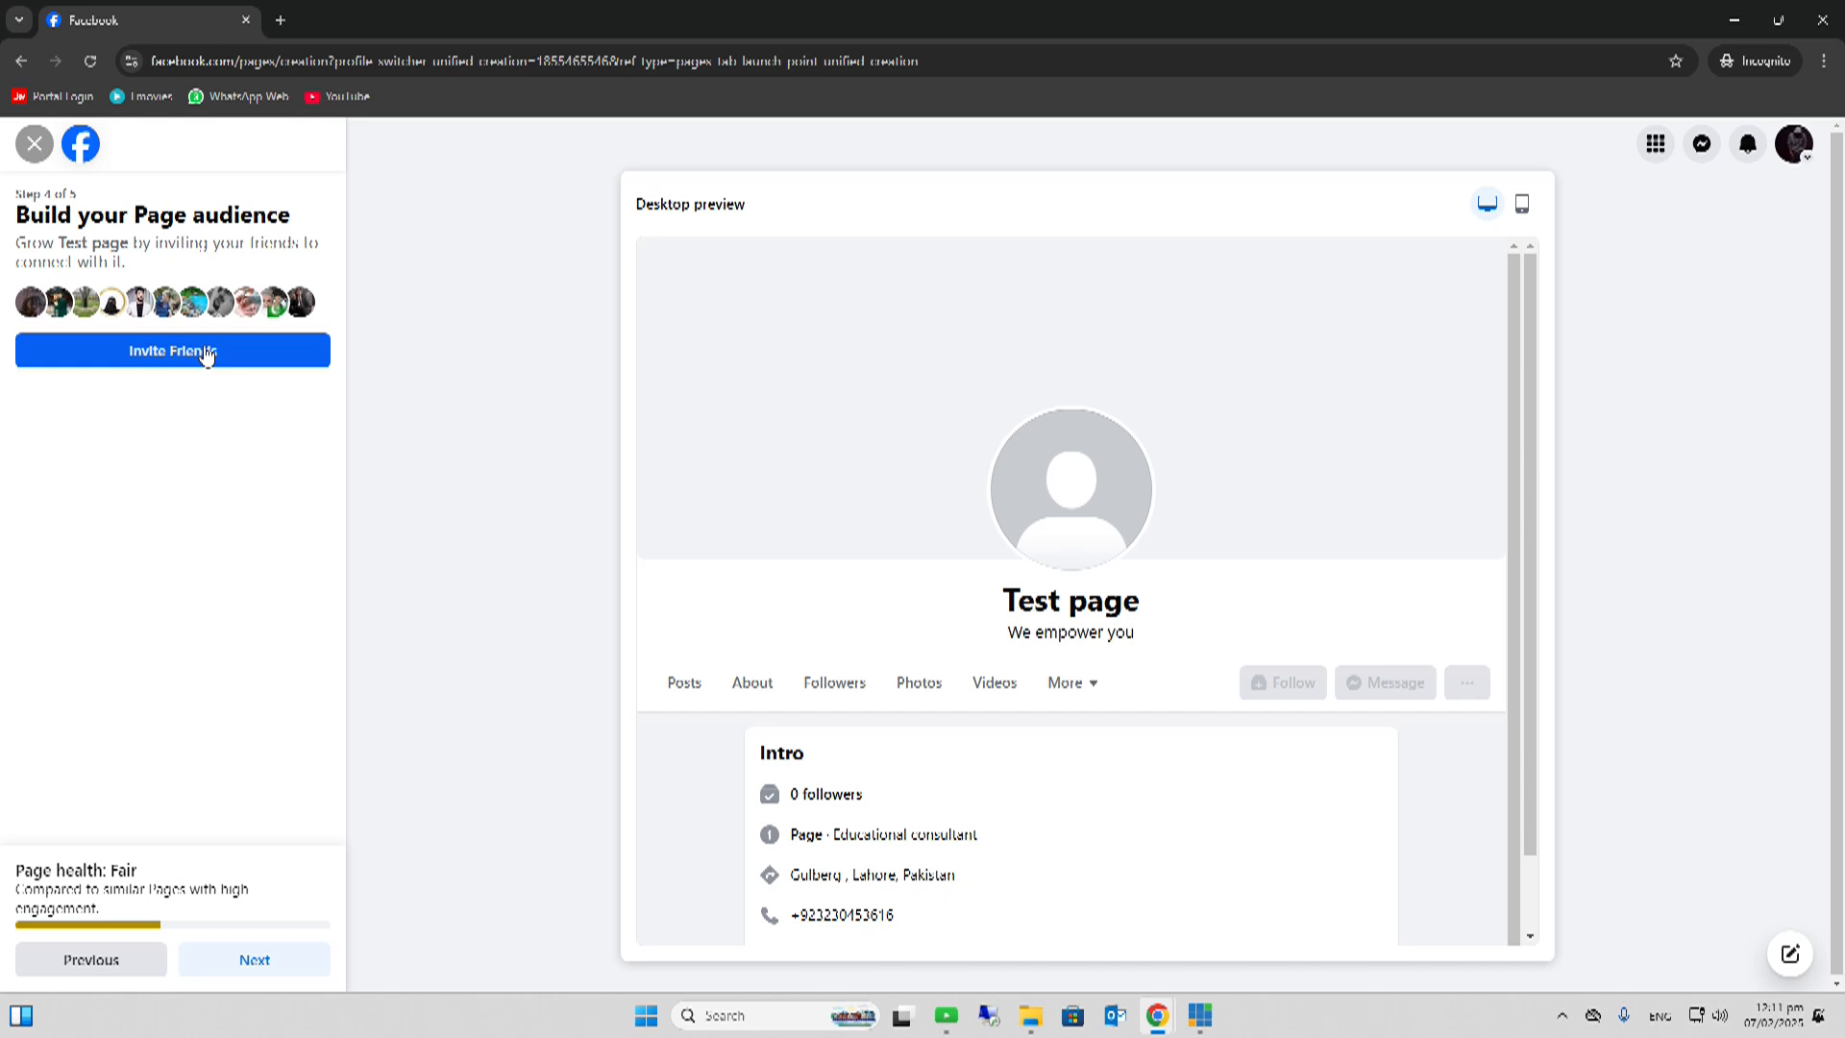
pyautogui.click(255, 961)
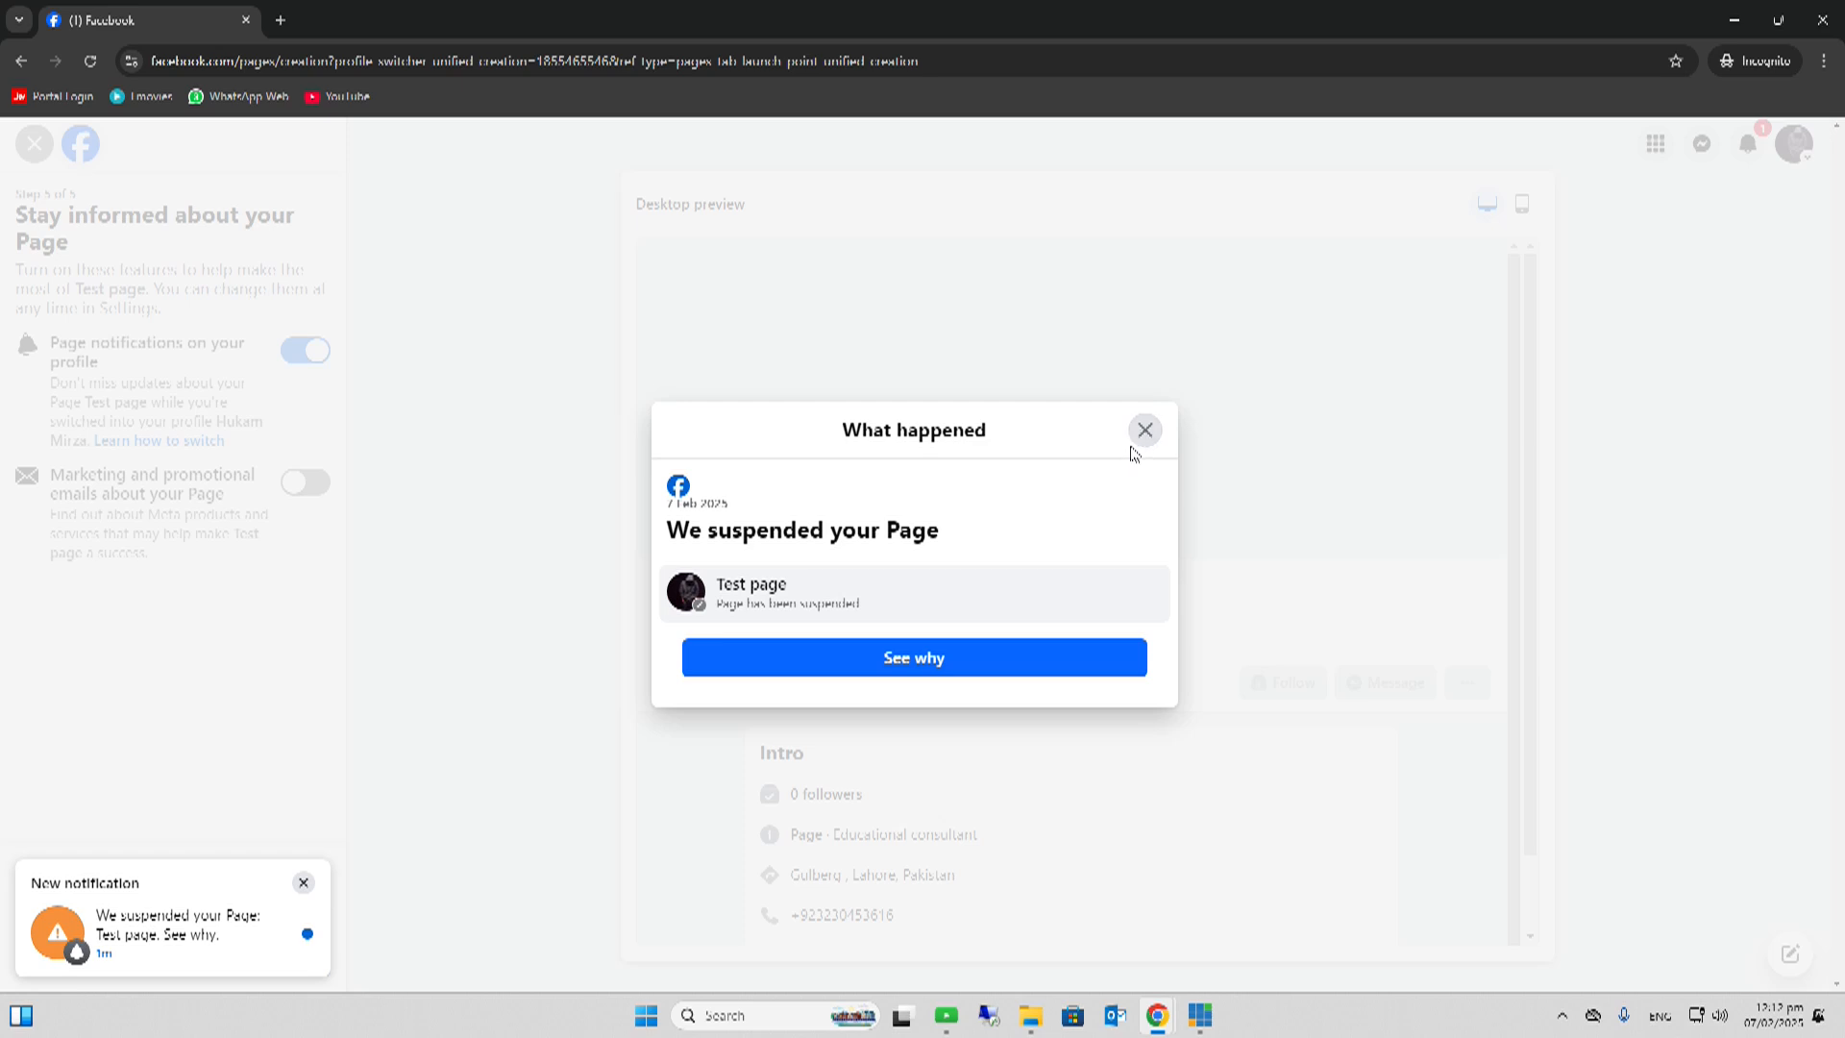
# - Dismiss the page suspension notice and finish setup so Test page's Page view opens
pyautogui.click(1144, 432)
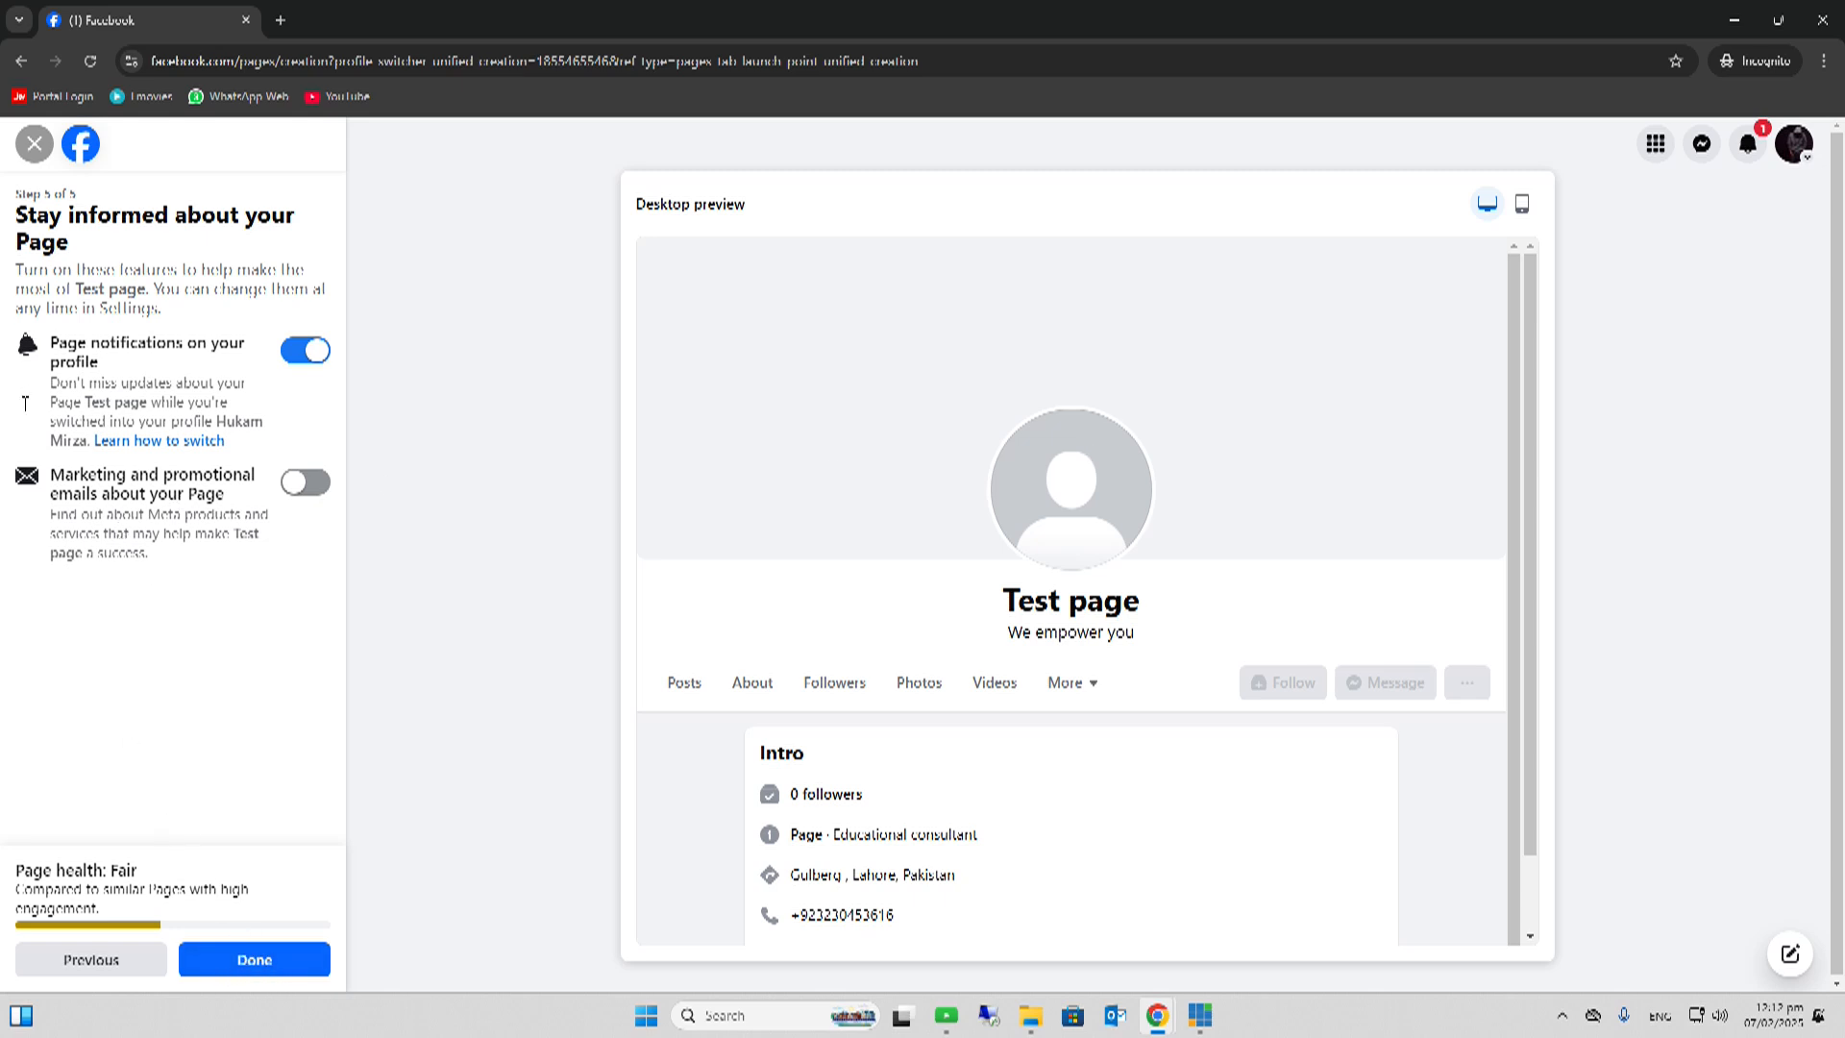
pyautogui.click(248, 957)
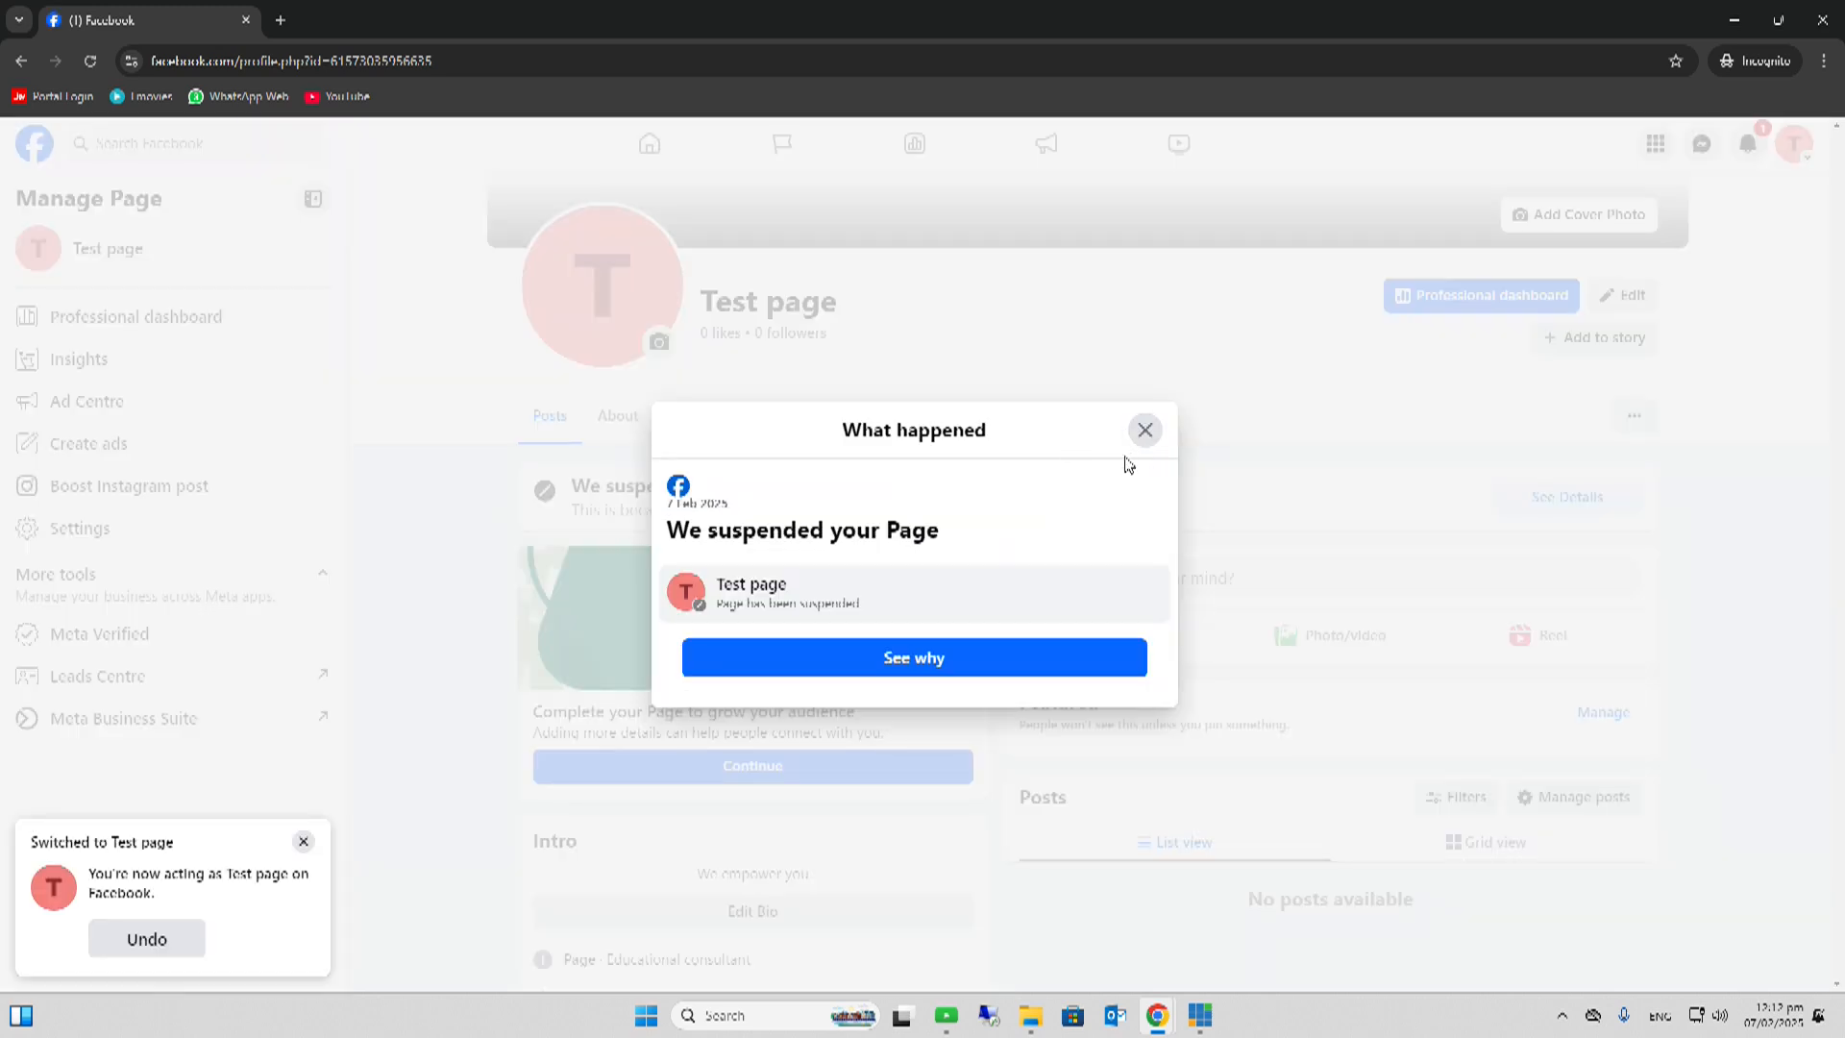
# - Dismiss the suspension notice on Test page, then stop the vMix screen recording
pyautogui.click(752, 650)
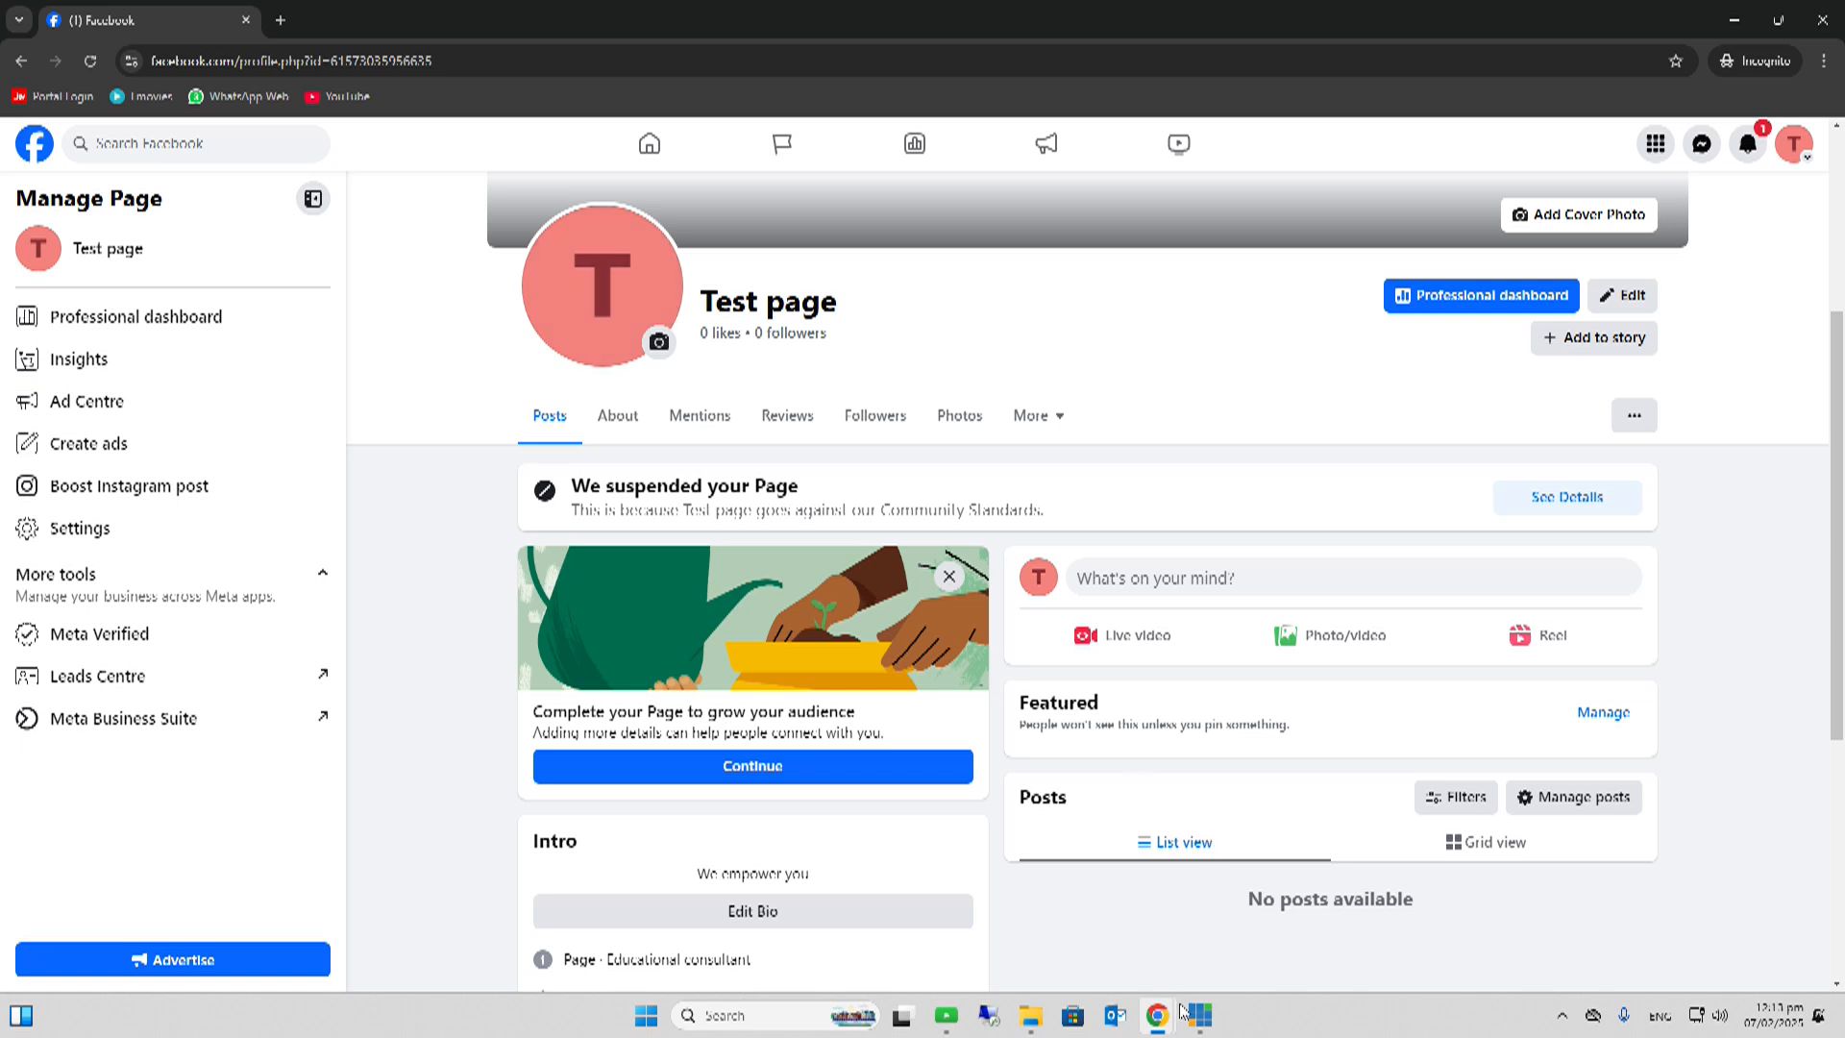
pyautogui.moveTo(1193, 1021)
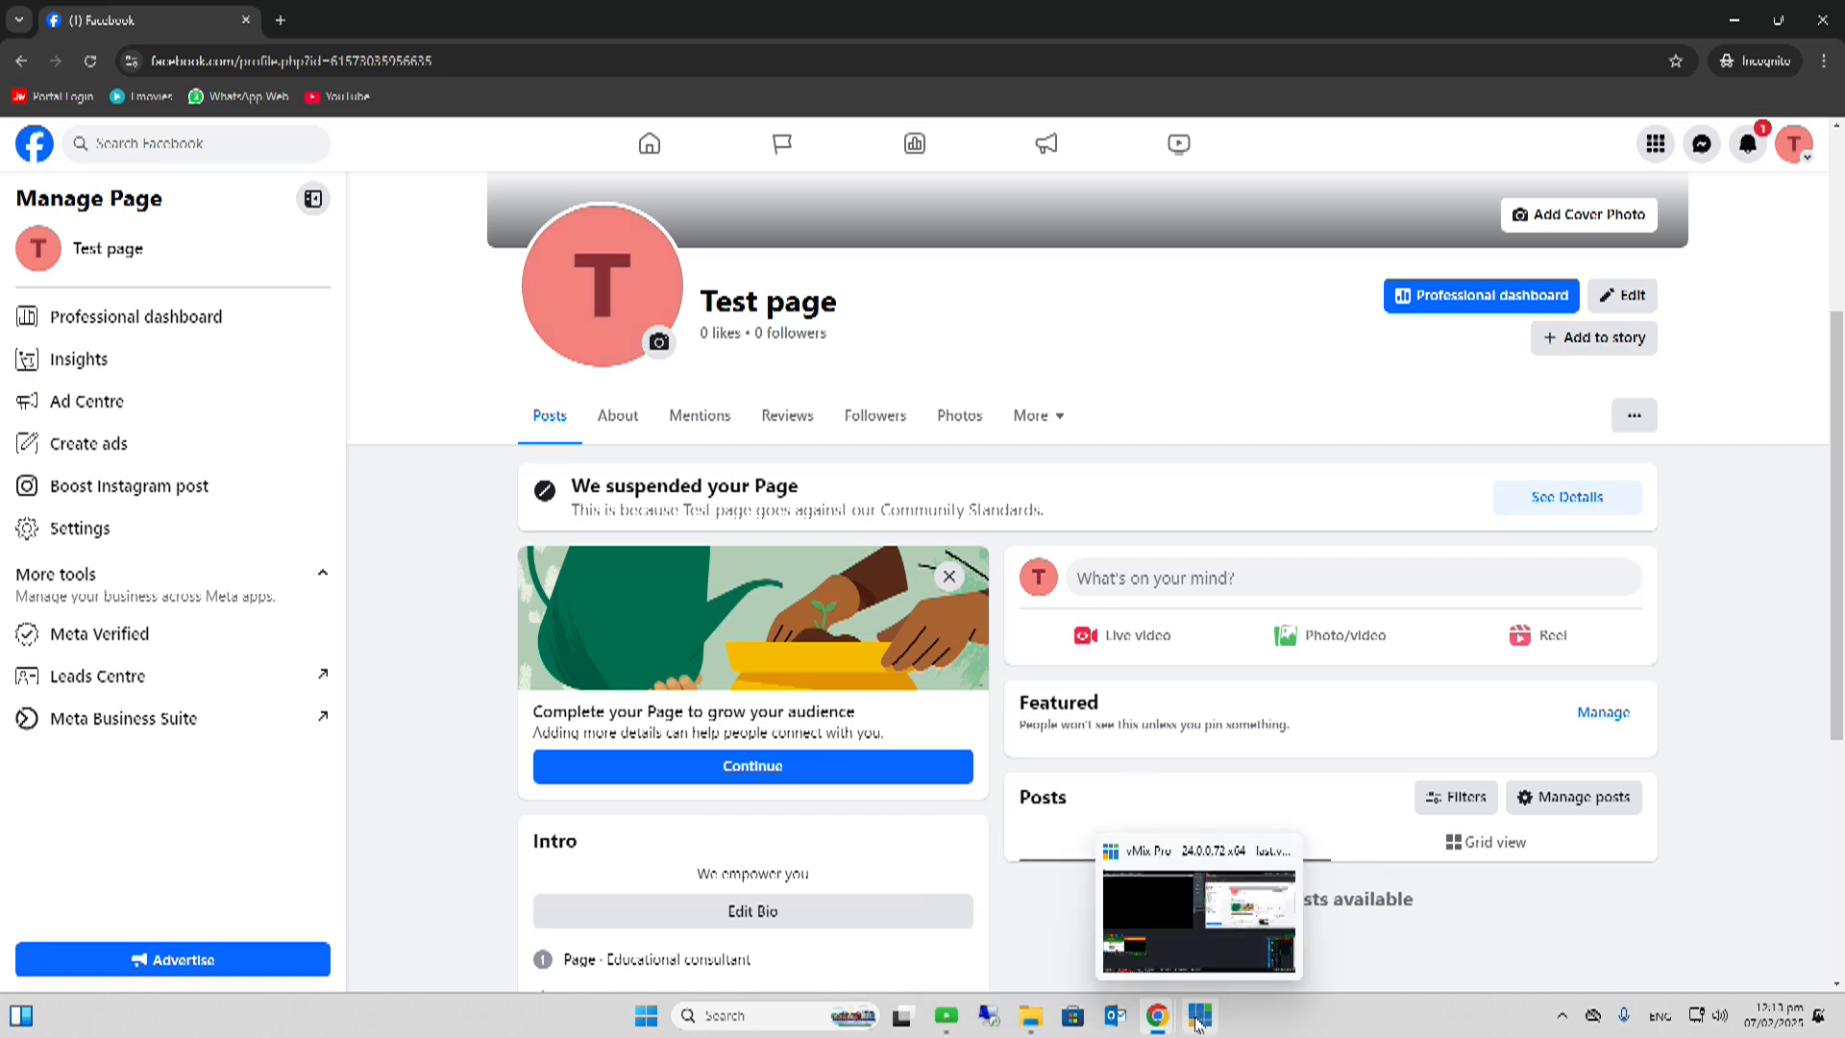
pyautogui.click(1199, 1021)
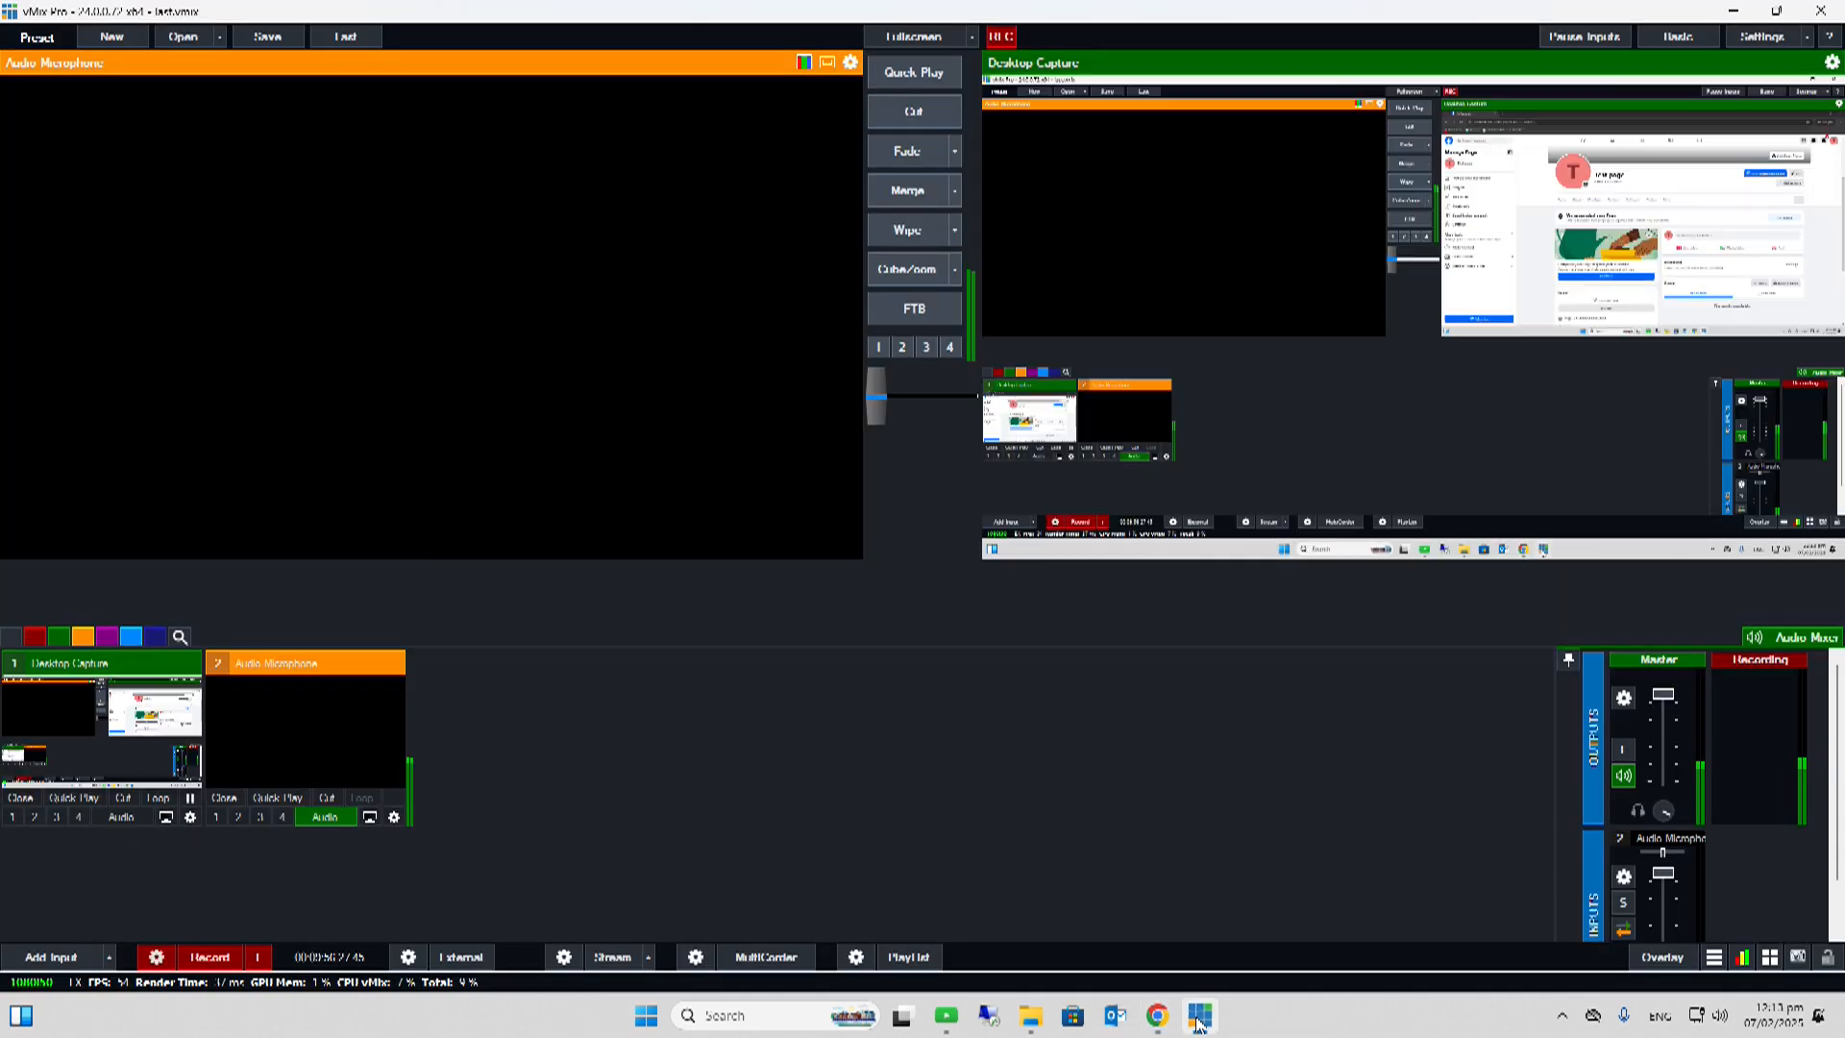
pyautogui.click(201, 961)
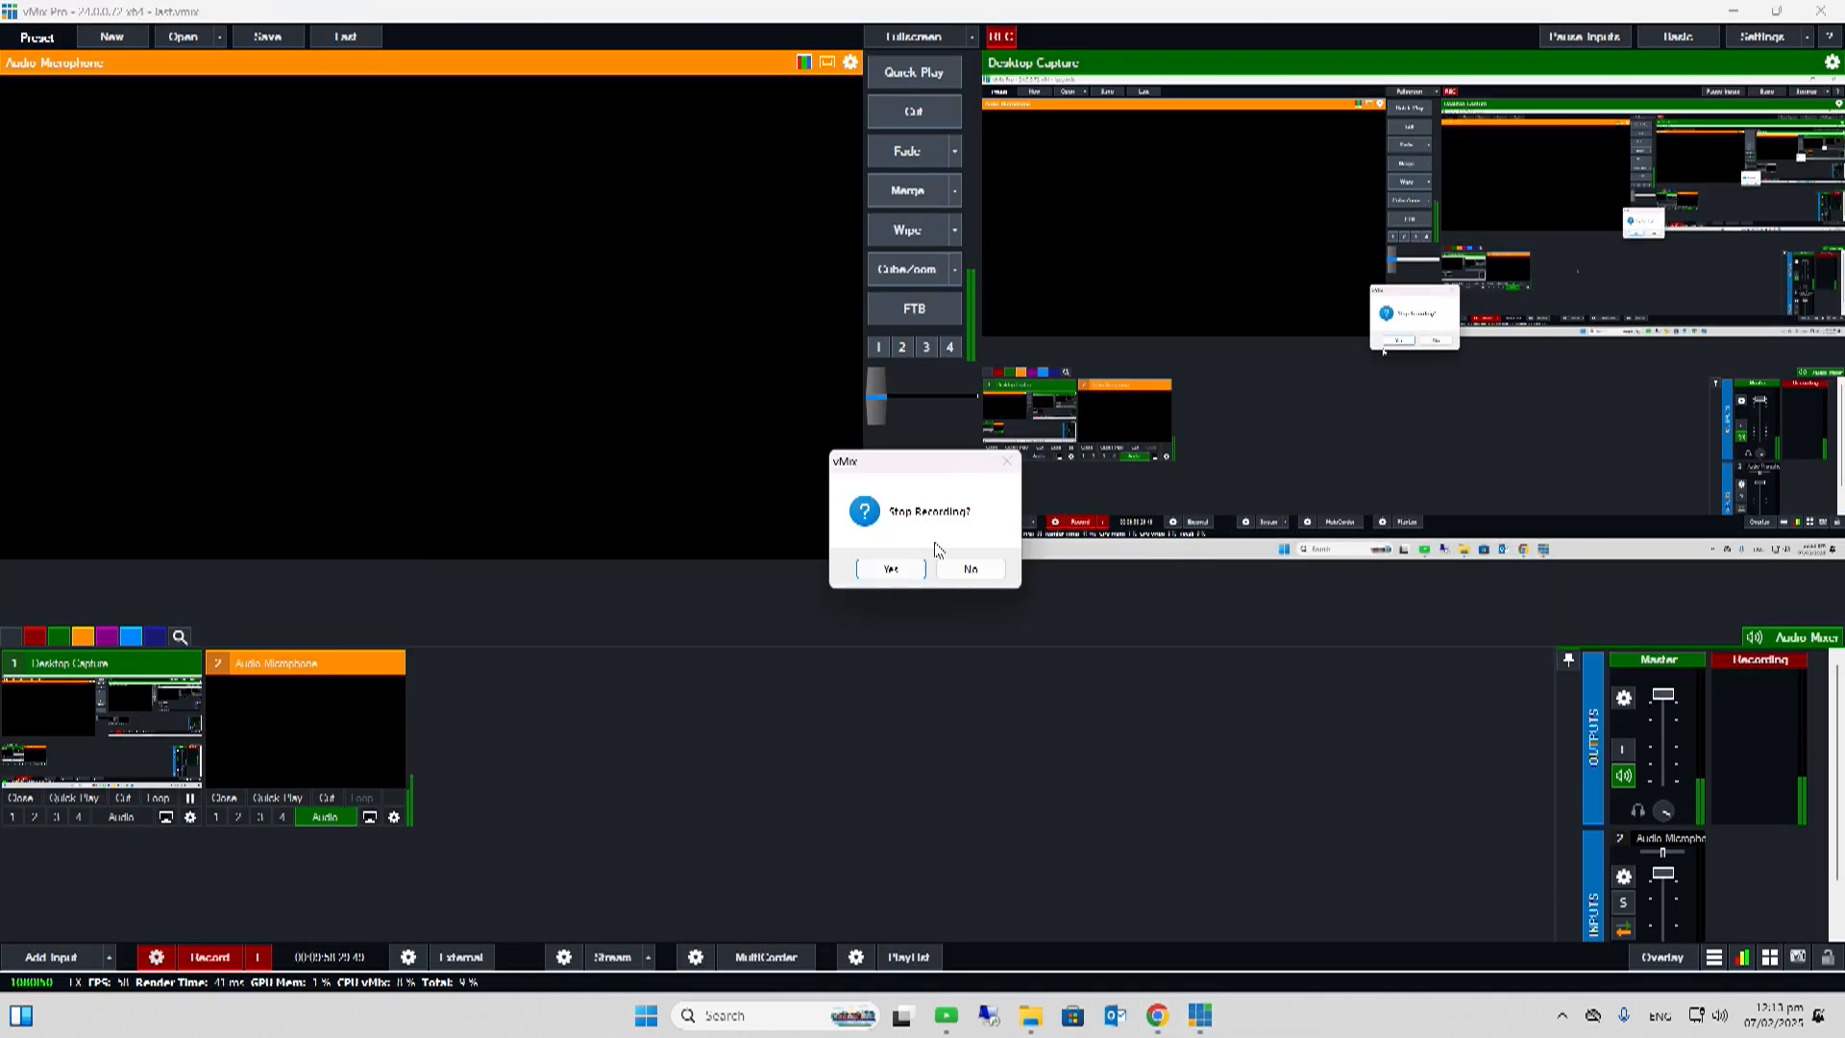